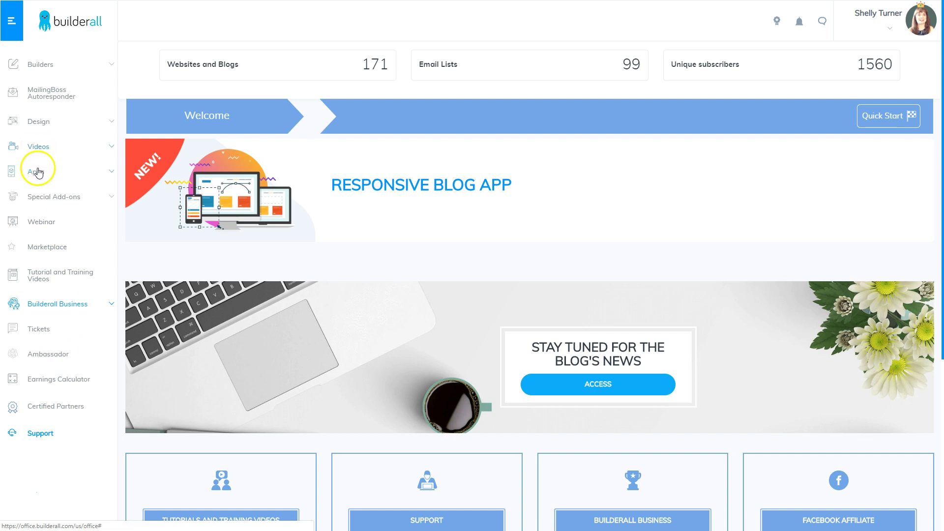
Open the E-Learning app and start creating a new course
click(35, 172)
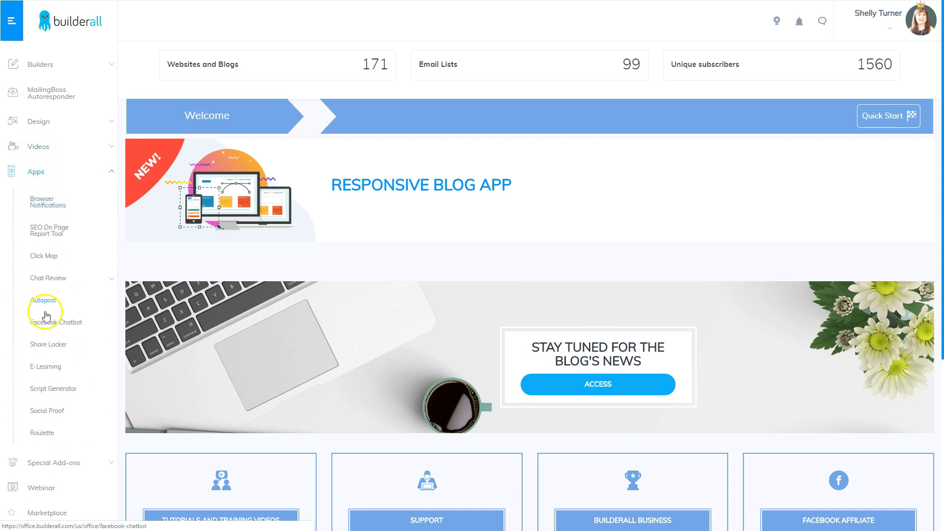
click(39, 372)
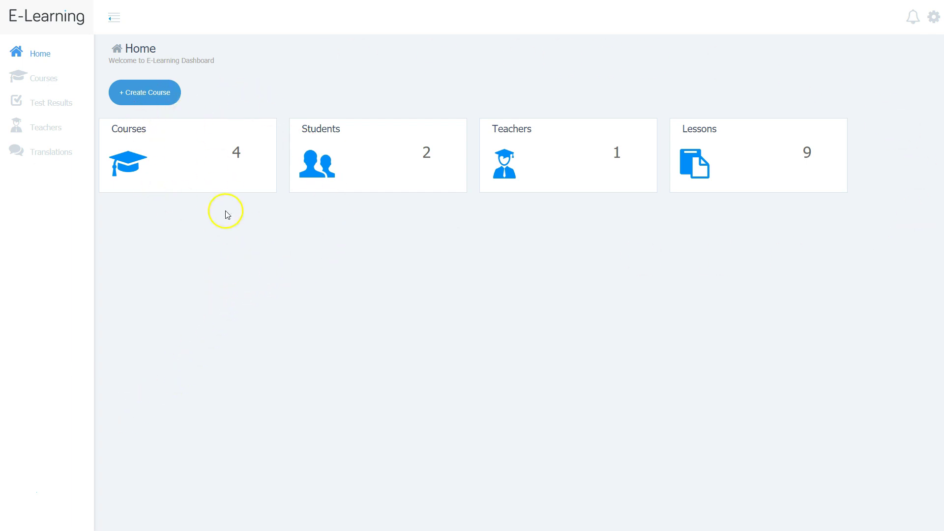
click(142, 94)
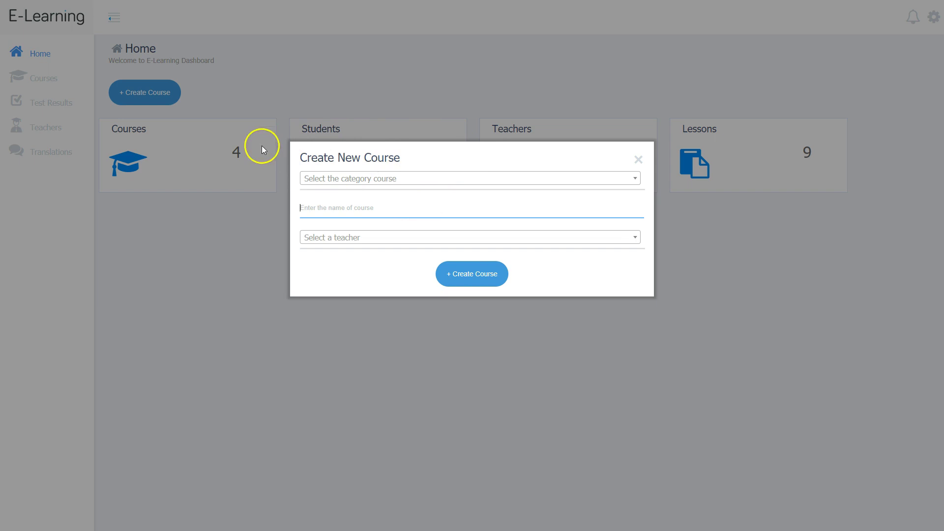
Add a new course category named Training from the new course form
click(382, 178)
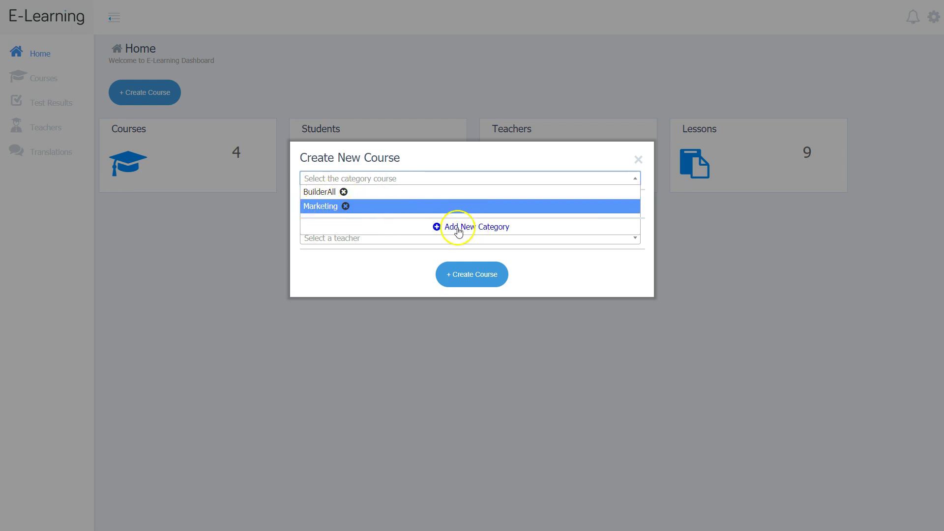
click(475, 229)
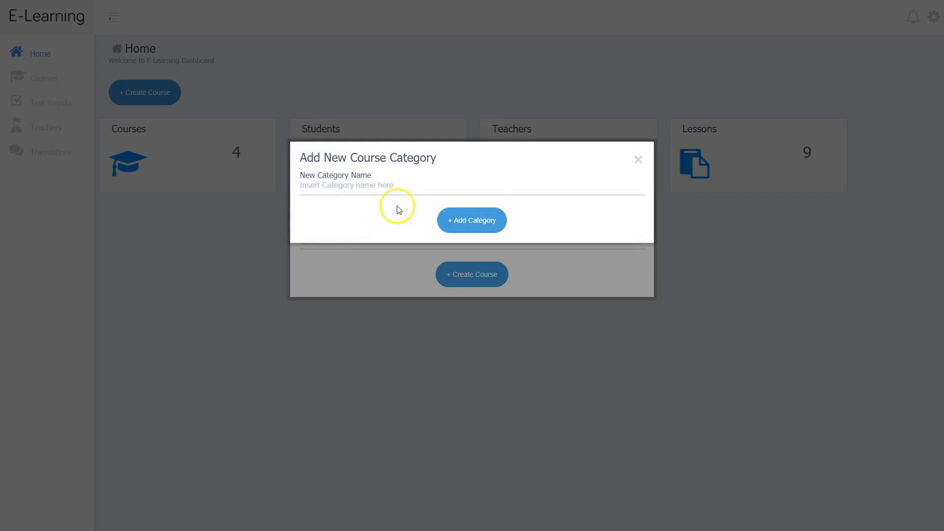
click(393, 188)
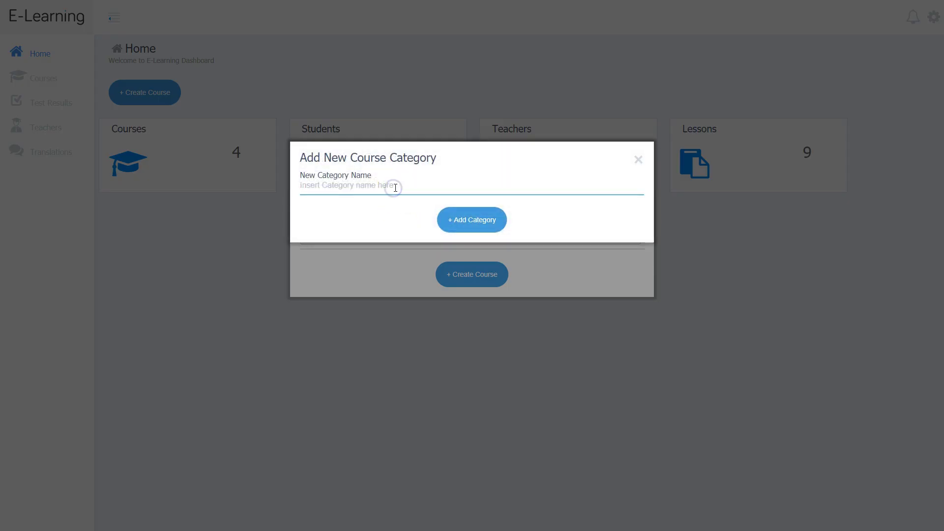
text(Training)
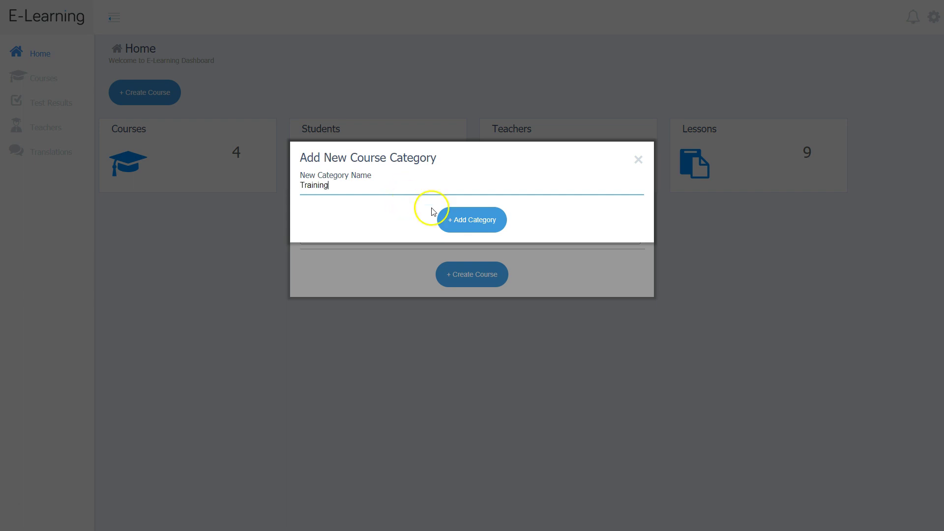
click(465, 224)
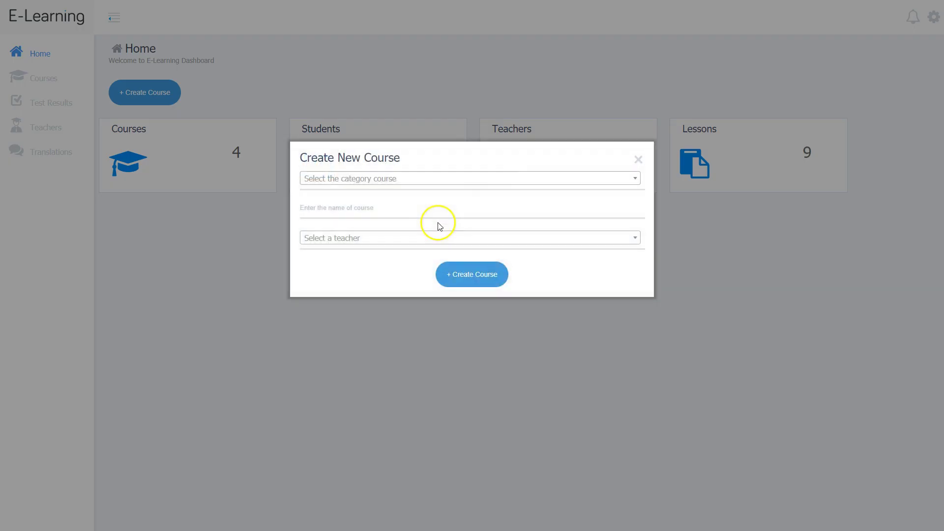
Create a course named ELearning Training in the Training category with the existing teacher assigned
click(391, 177)
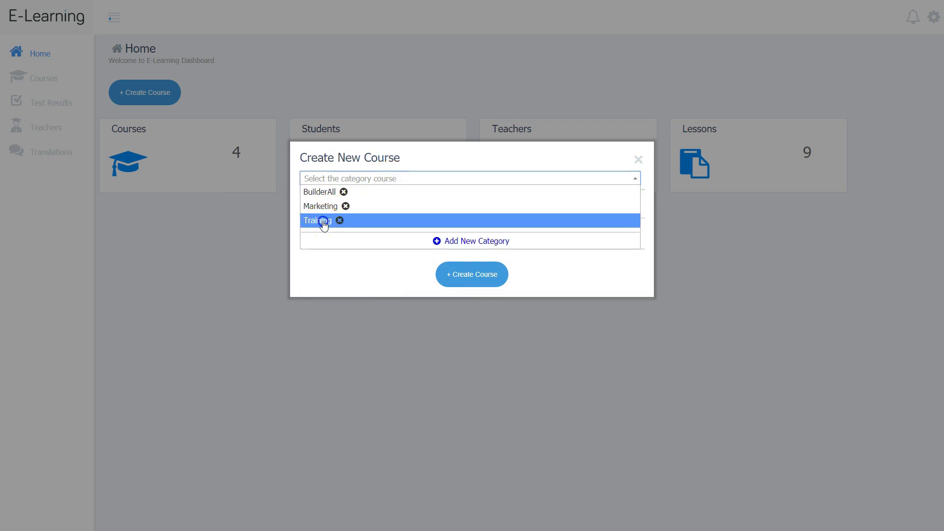
click(331, 222)
click(346, 207)
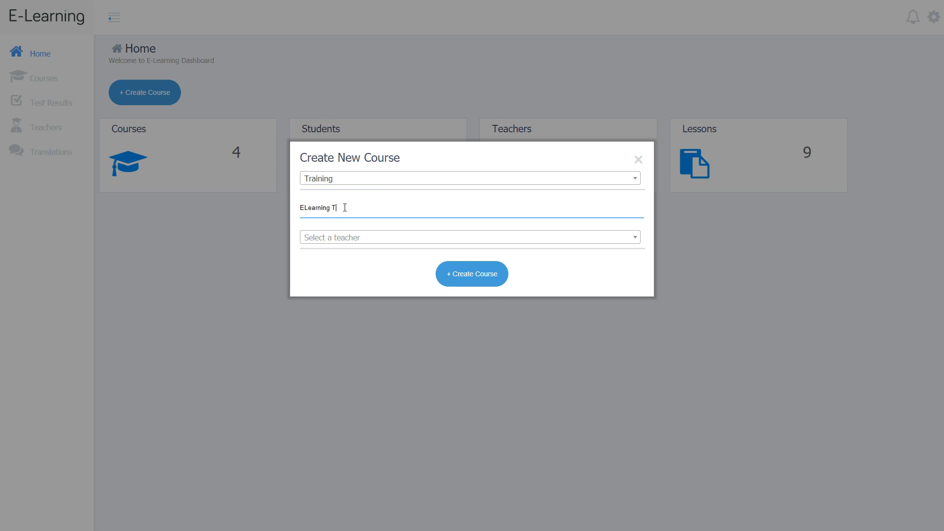
click(361, 239)
click(318, 252)
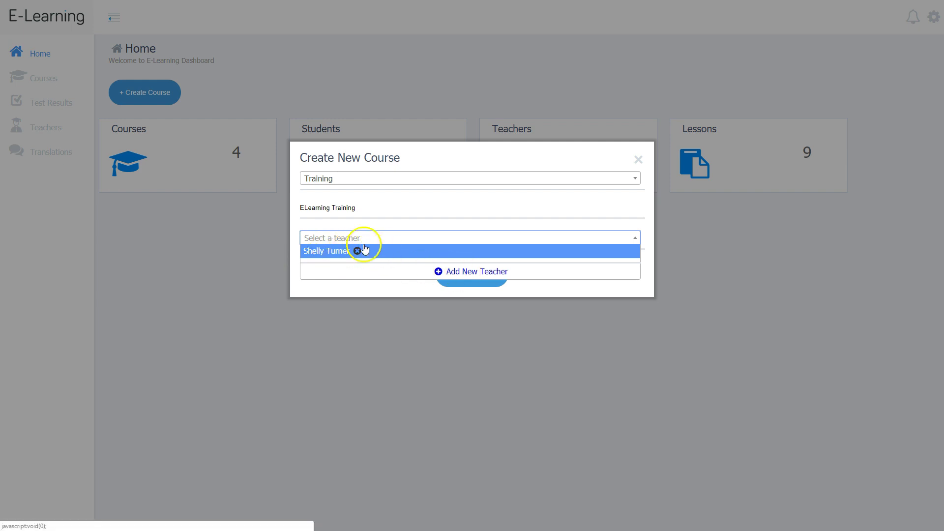
click(338, 251)
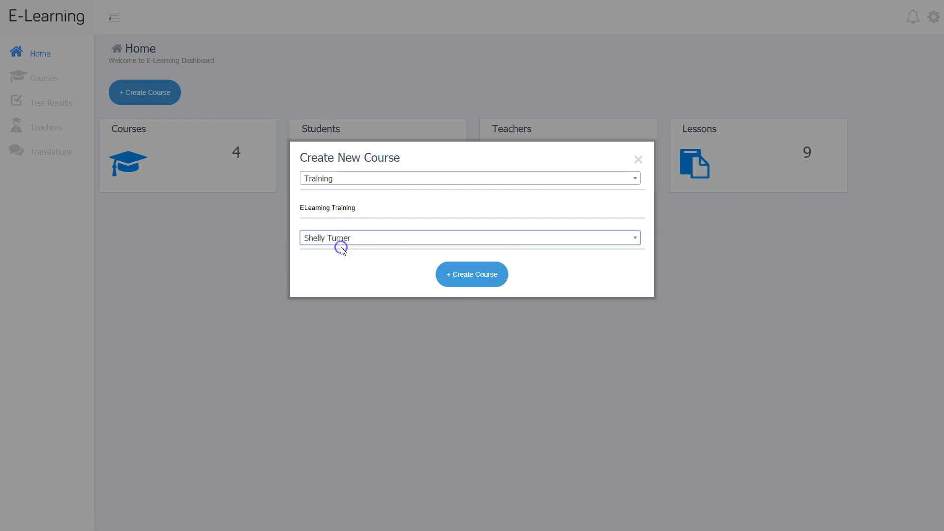
click(468, 272)
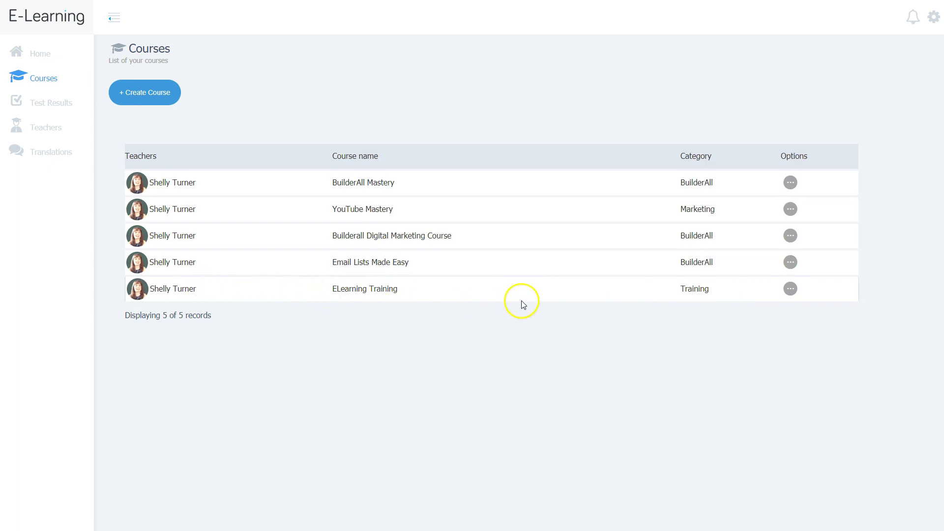
Edit the ELearning Training course to be an open course with a workload of 10 hours, and save the changes
click(790, 290)
click(779, 363)
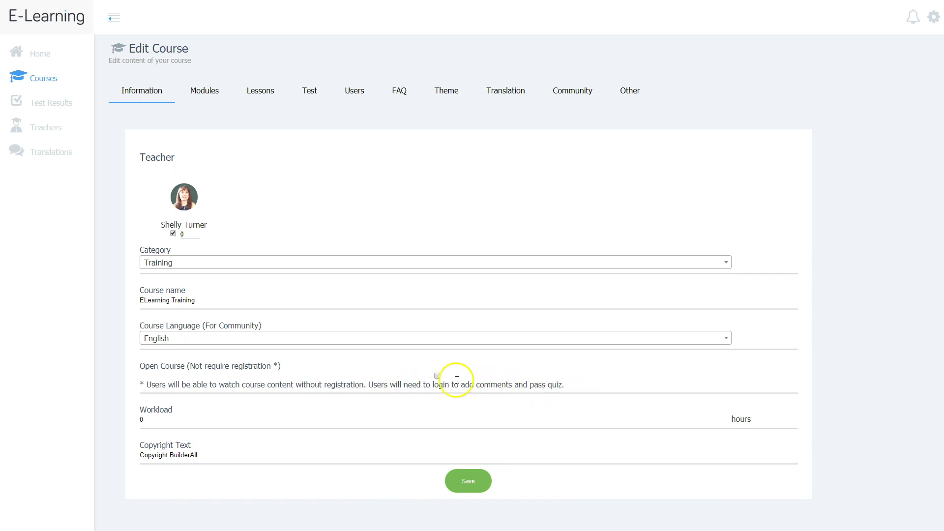
click(437, 377)
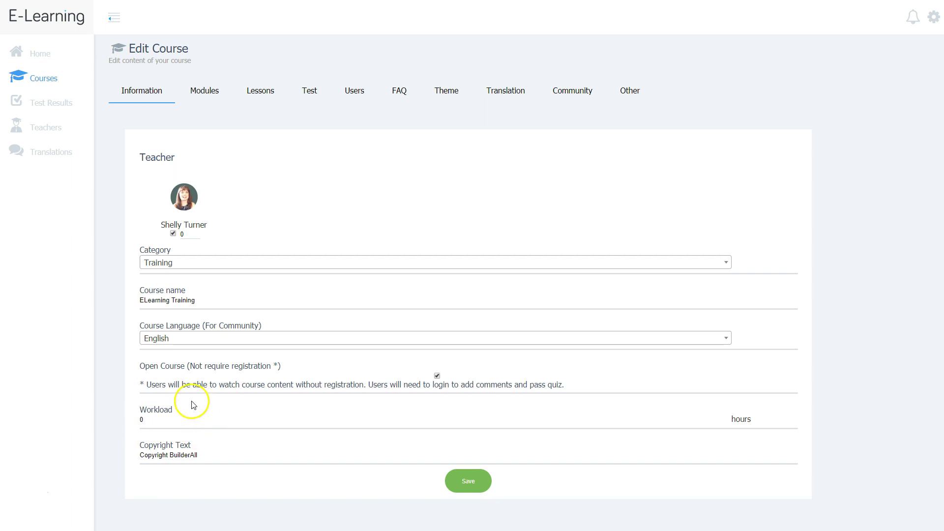
click(157, 421)
click(468, 481)
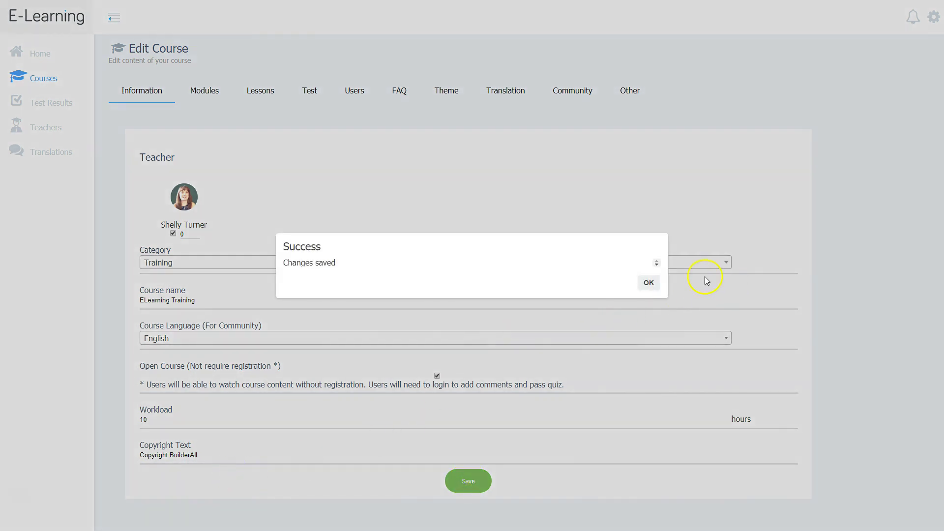
click(649, 282)
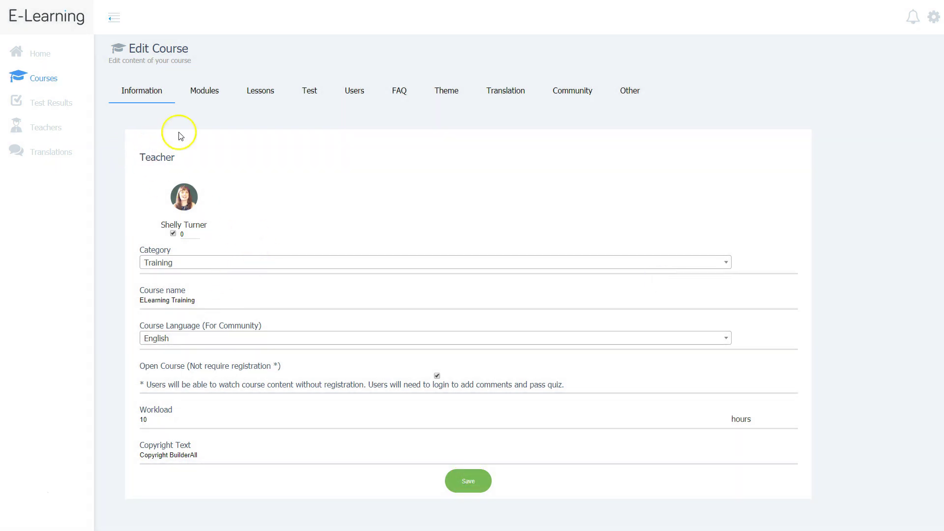
Create a course module named Module 1 with the description Training with ELearning
click(207, 86)
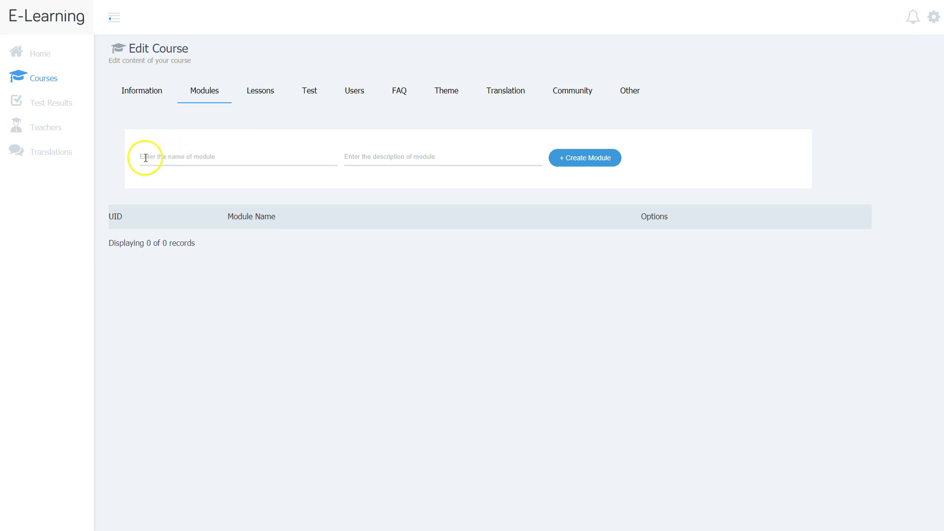
click(161, 156)
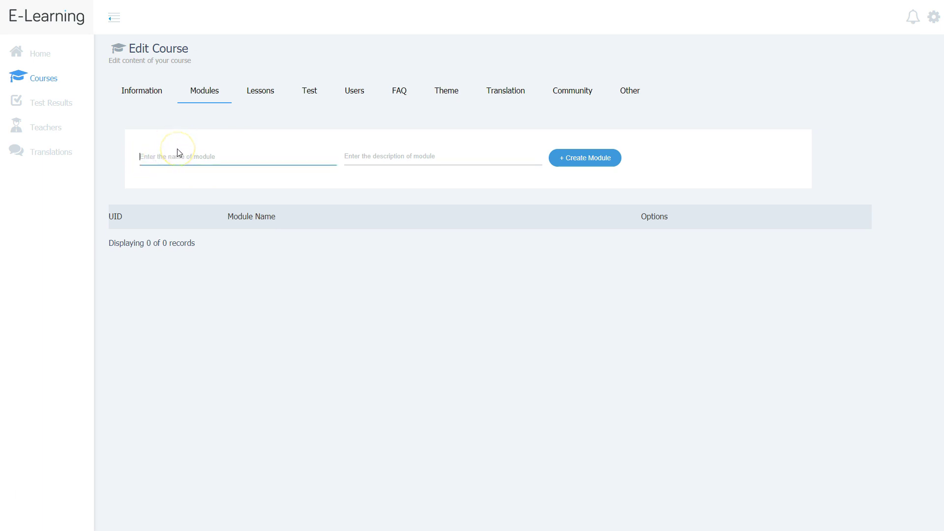
key(Tab)
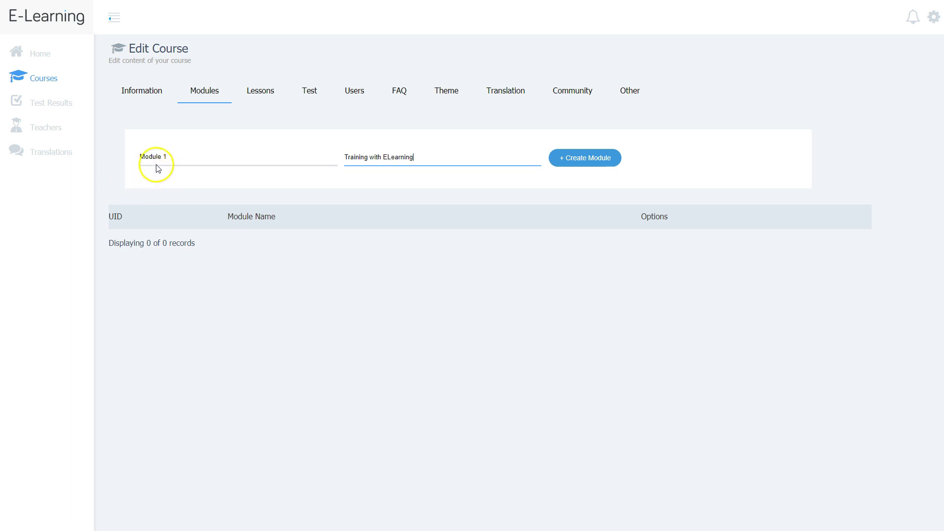
click(583, 162)
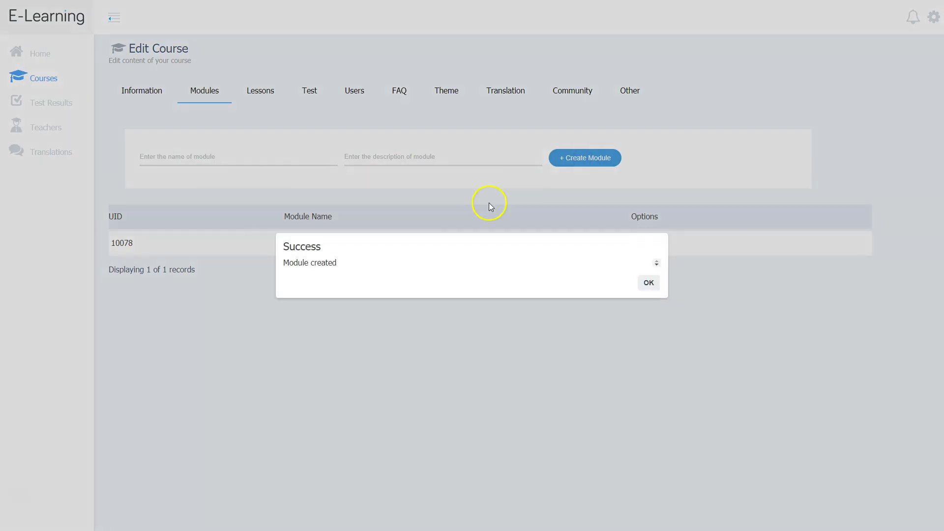
click(649, 282)
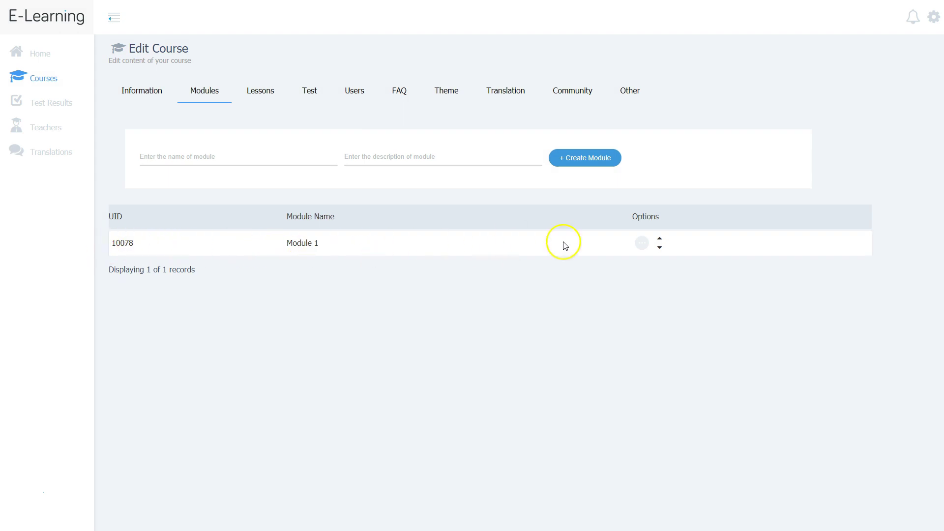
Create a second module named Module 2 with the description Learning with Elearning System
click(166, 156)
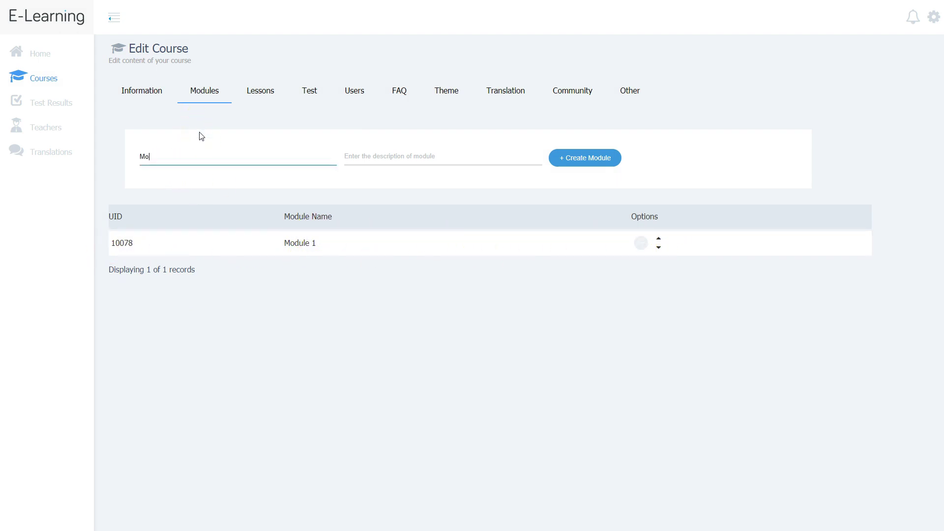
key(Tab)
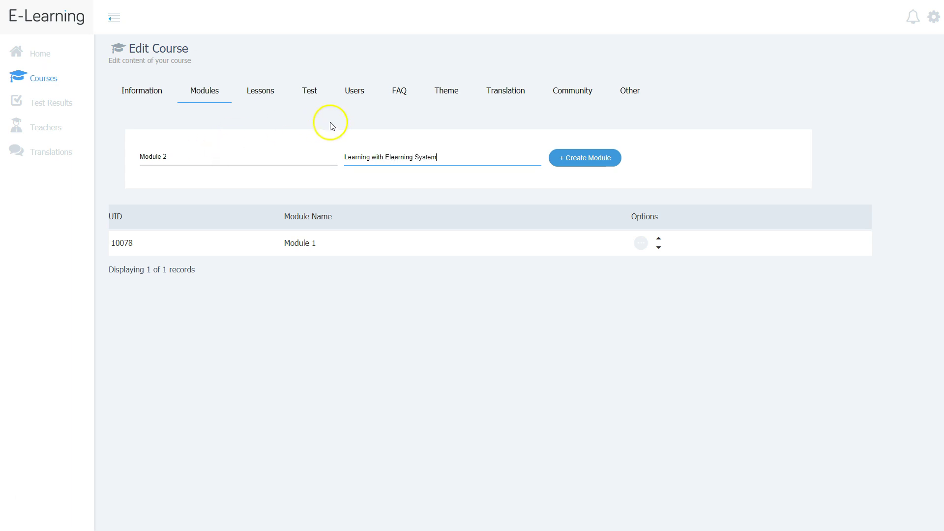
click(593, 158)
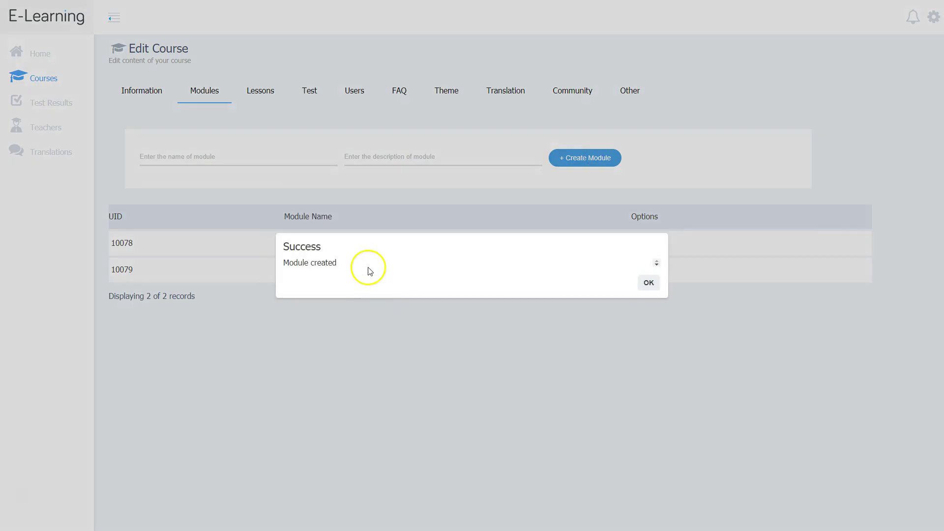
click(649, 283)
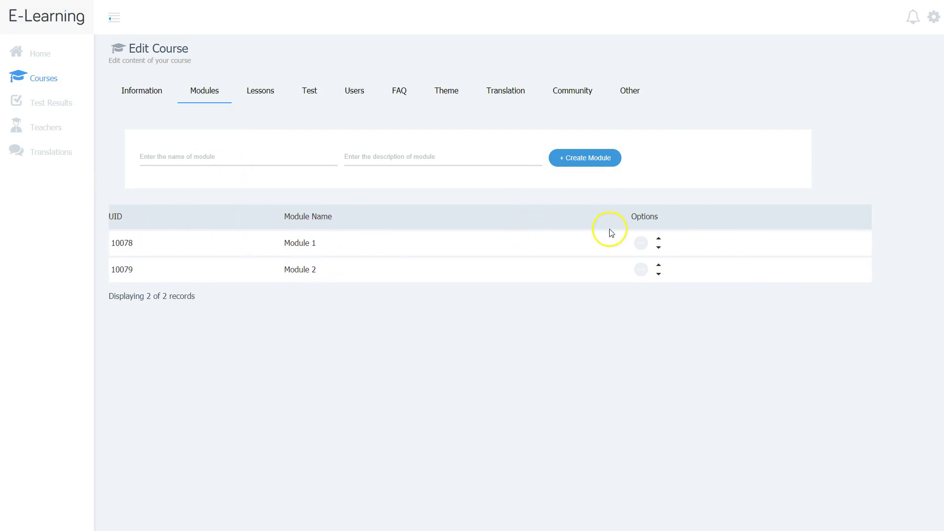
Open Module 1 for editing, review its name and description, and save it
click(644, 245)
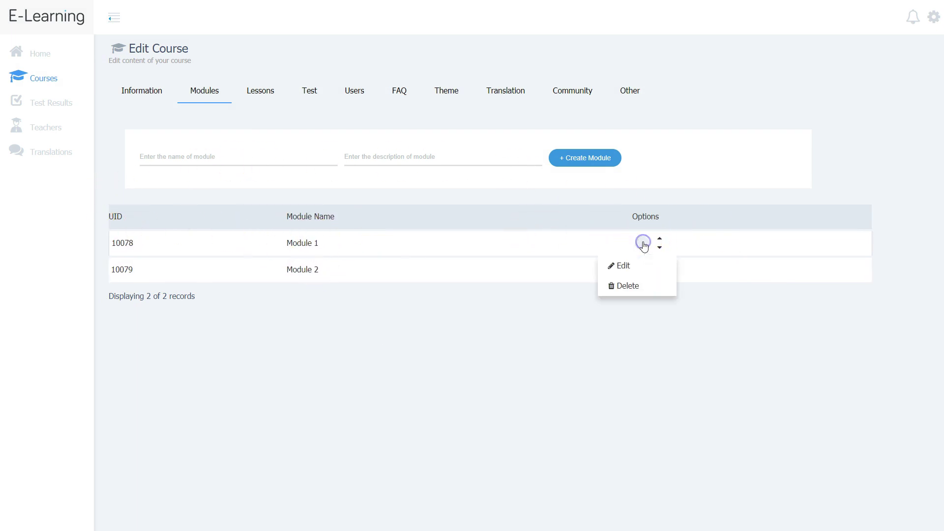
click(623, 266)
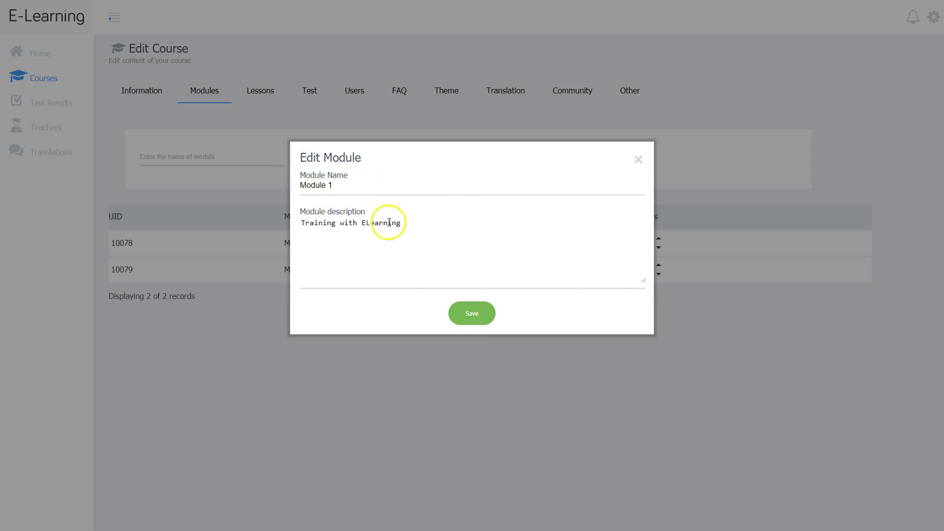
click(472, 313)
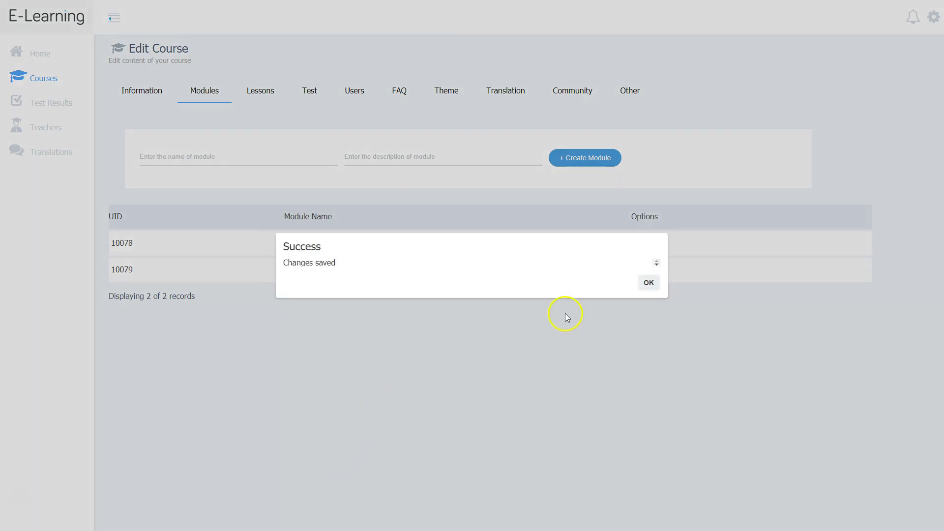
click(649, 282)
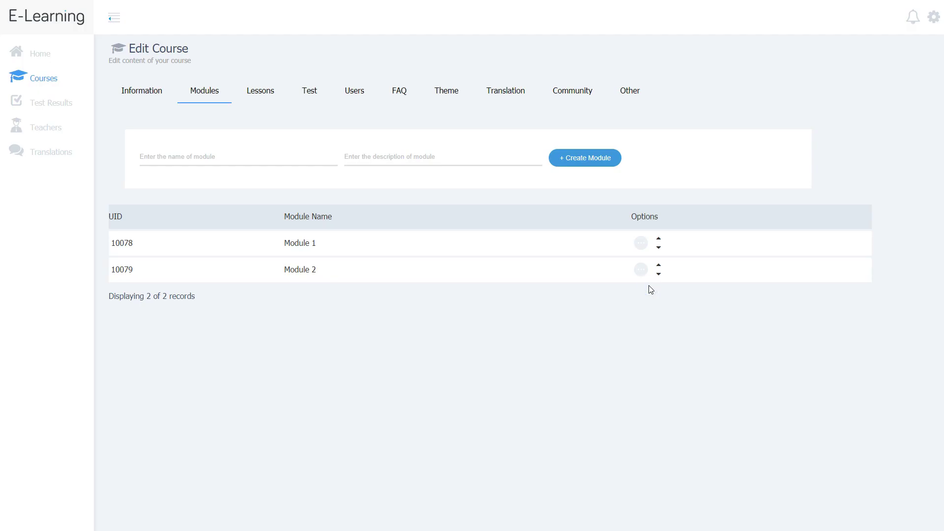
Move Module 1 below Module 2 and restore the original module order
click(641, 242)
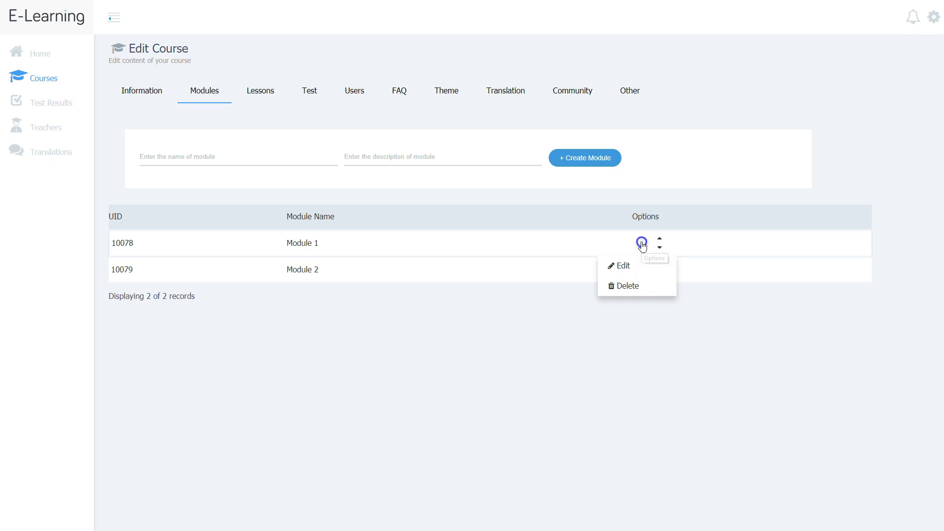
click(628, 285)
click(660, 247)
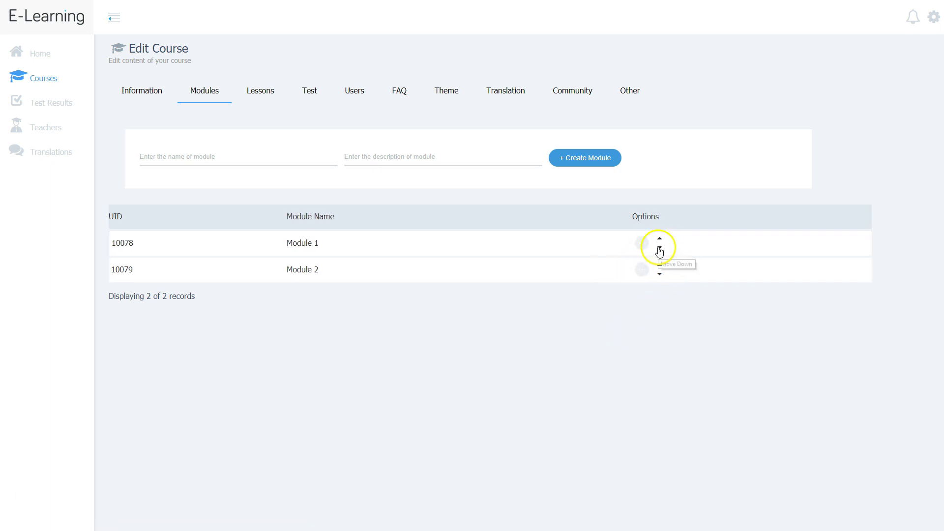
click(660, 248)
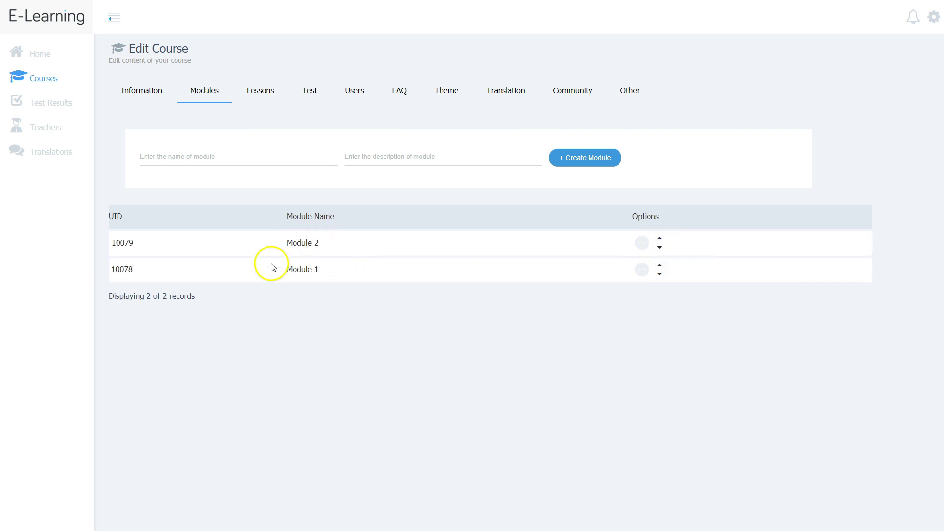
click(659, 248)
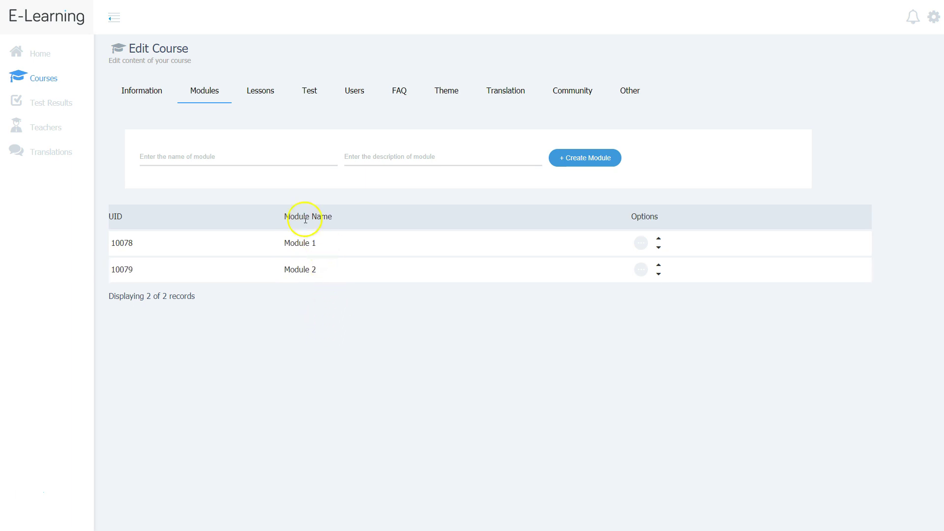
Start a new lesson in Module 1 titled "Lesson 1: Learning how to access the ELearning Platform"
click(264, 94)
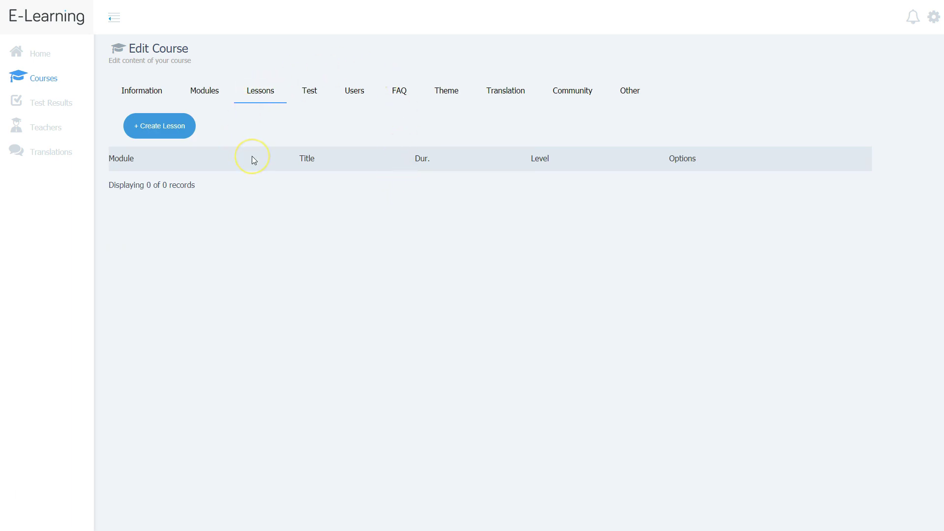
click(173, 134)
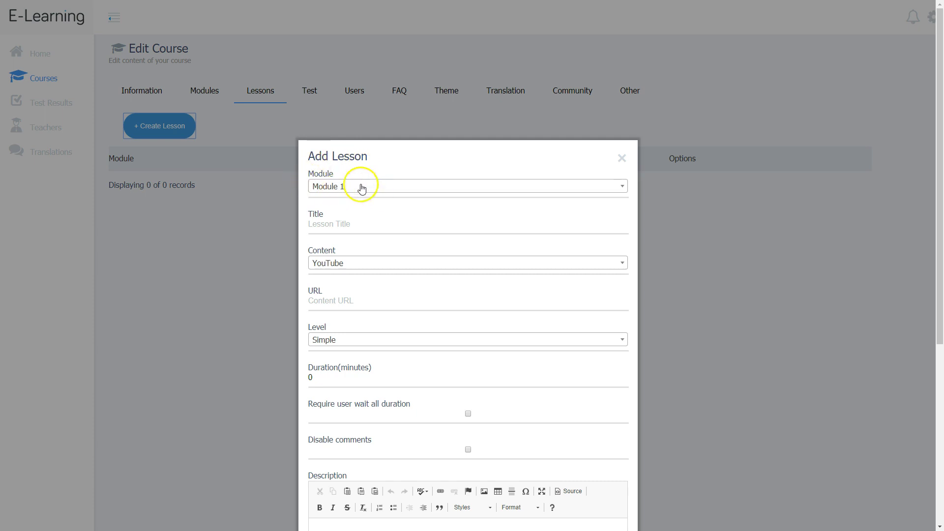
scroll(368, 255, down, 1)
click(324, 175)
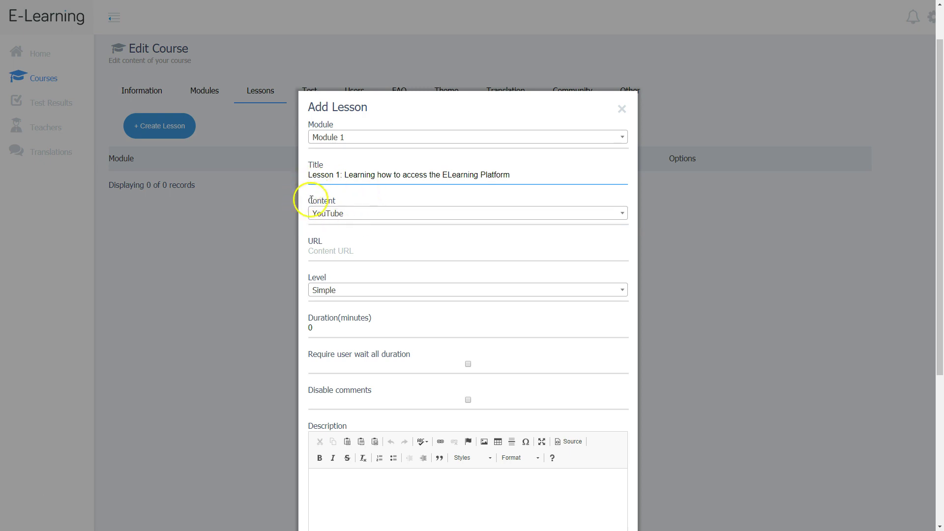
click(348, 214)
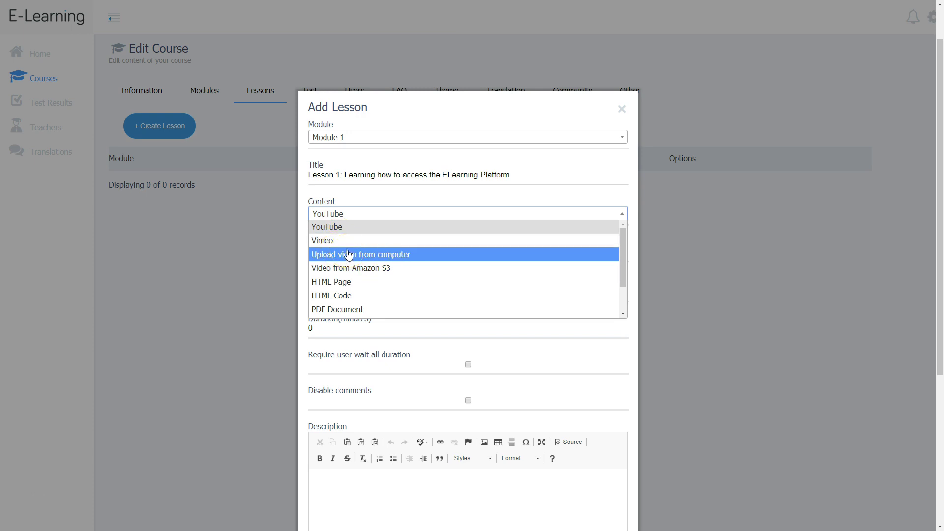
click(351, 267)
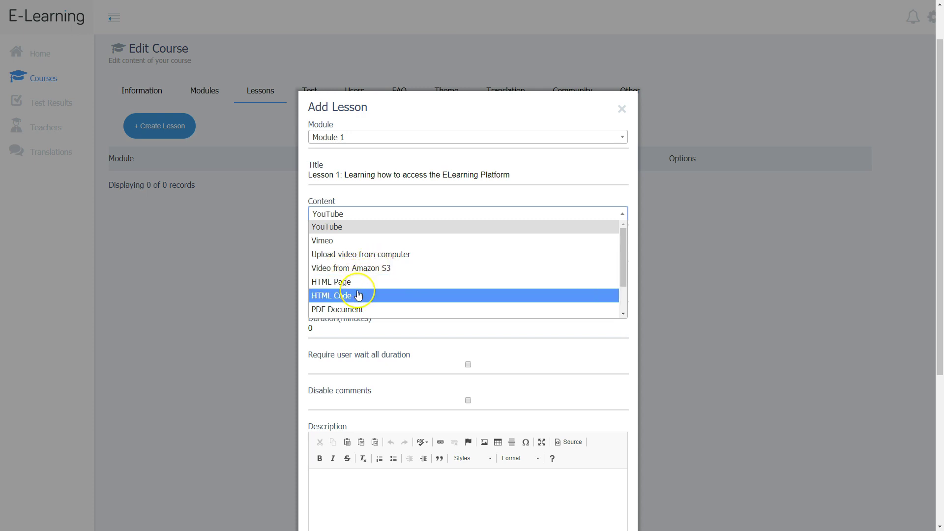
scroll(357, 295, down, 2)
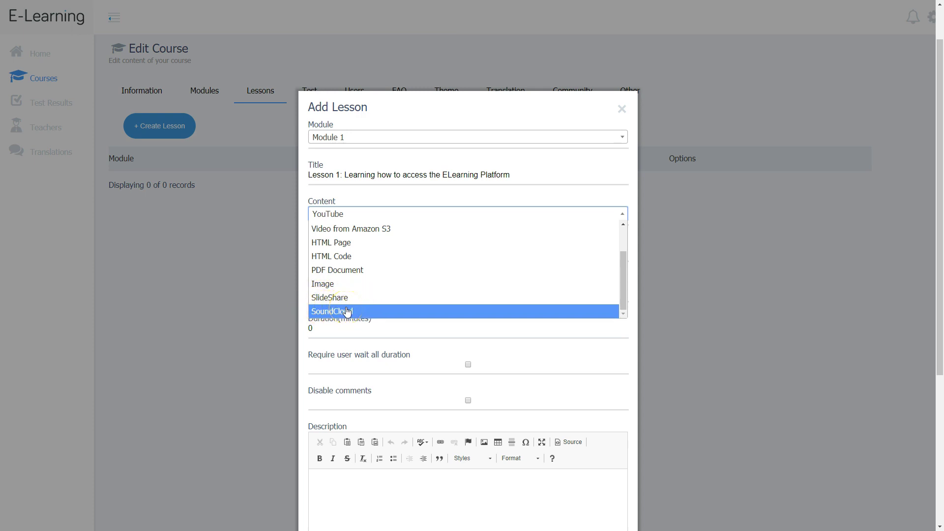
scroll(341, 256, up, 2)
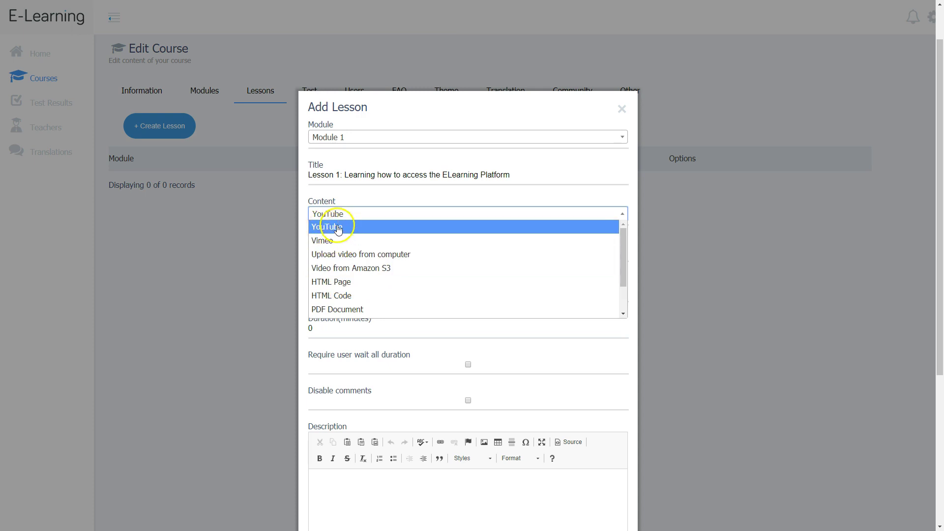
click(336, 228)
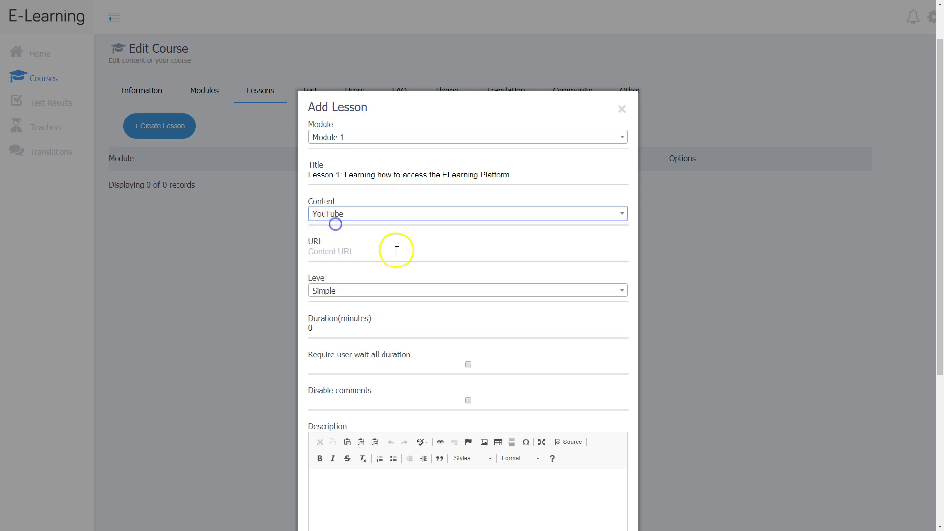
click(343, 250)
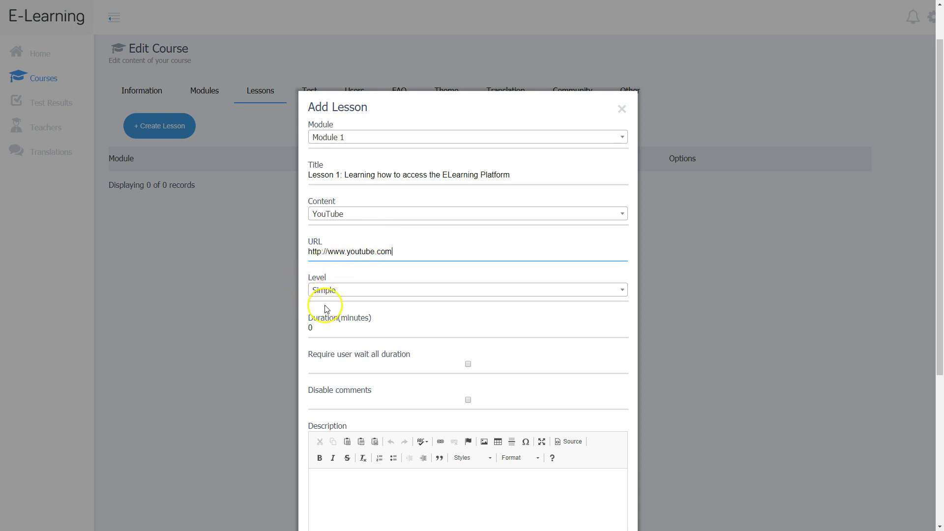
Set the lesson's level to Simple and its duration to 10 minutes
click(354, 290)
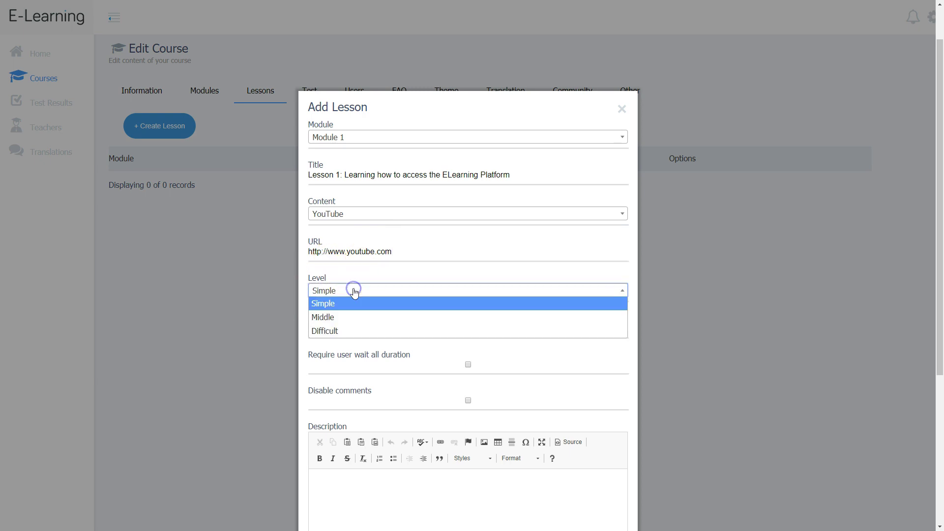
click(335, 306)
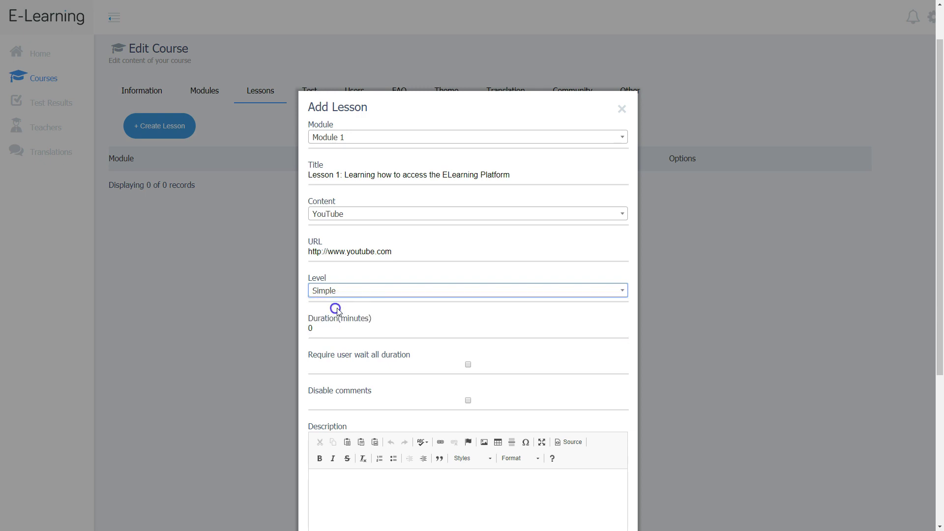
click(325, 327)
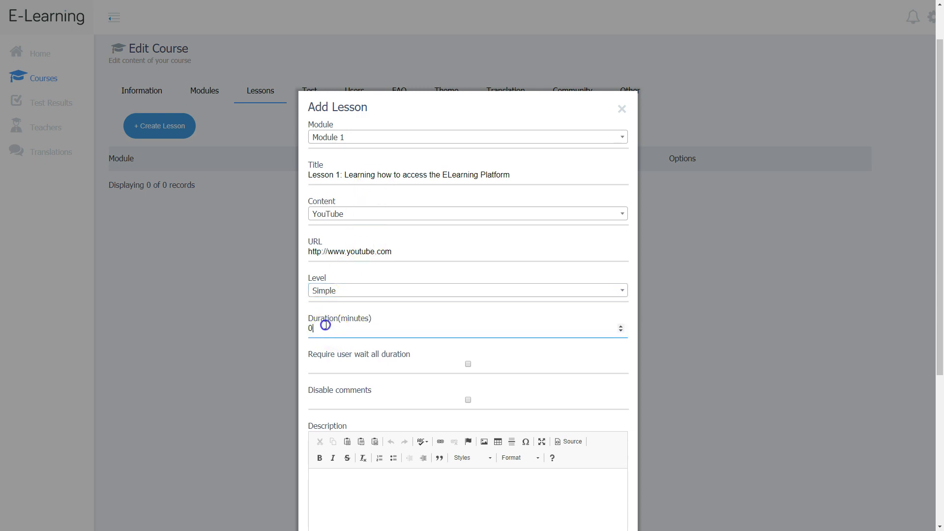
double_click(307, 327)
Try the options requiring users to wait the full duration and disabling comments, turning each back off
click(468, 365)
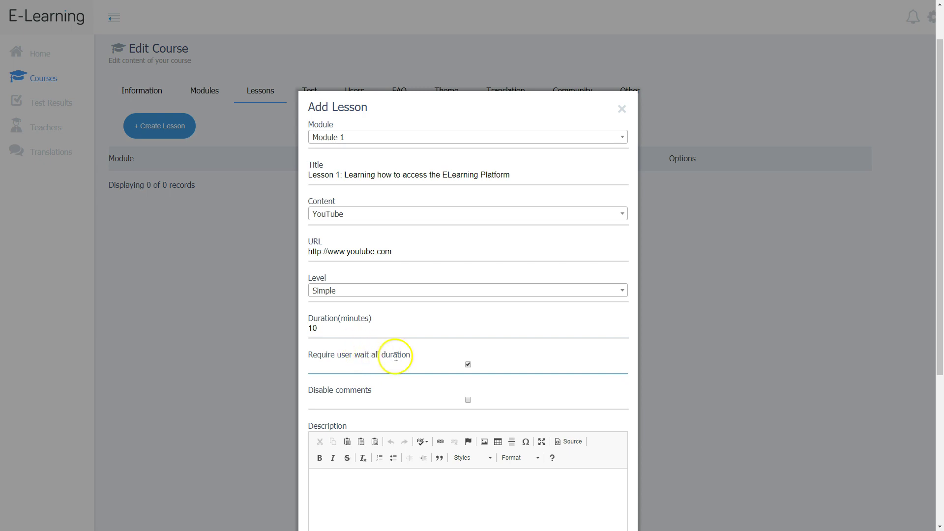
click(468, 364)
scroll(400, 376, down, 1)
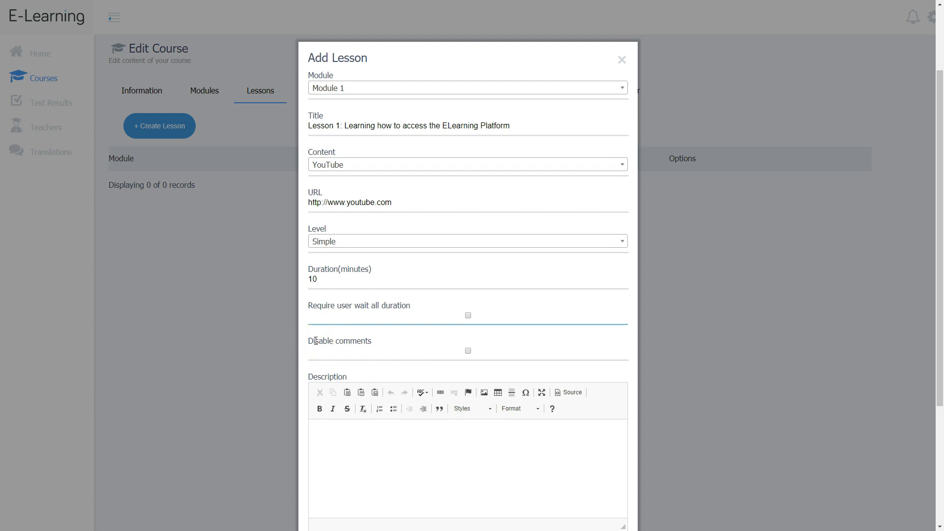
click(468, 350)
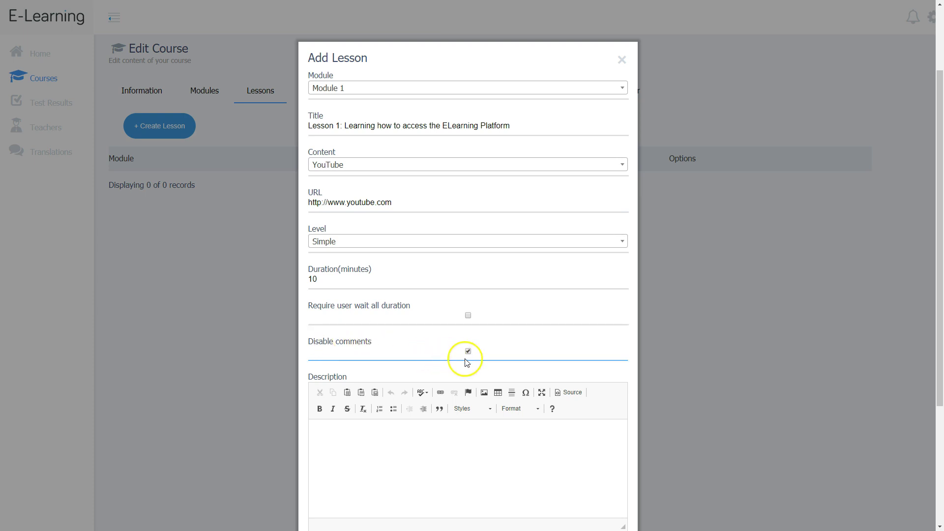
click(467, 351)
Enter the lesson description "This lesson is to learn how to use the Elearning platform to create a course."
scroll(343, 402, down, 3)
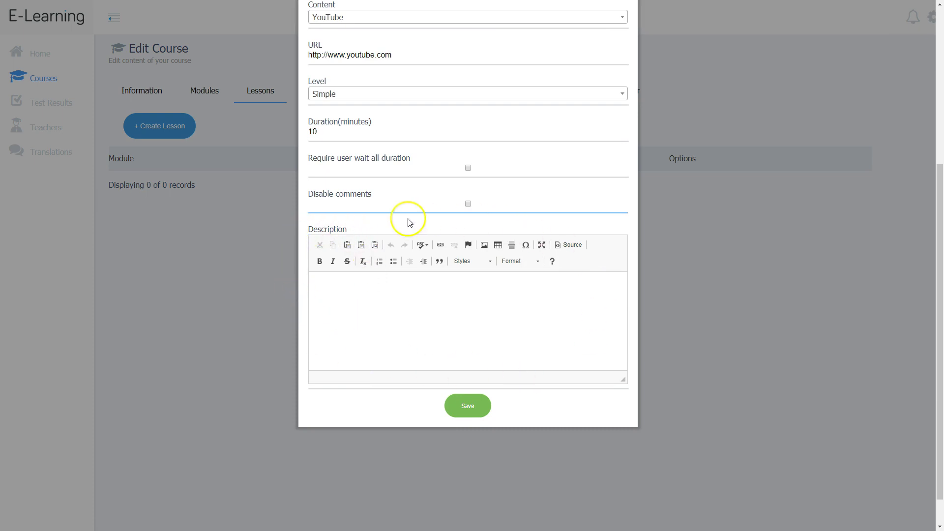
click(362, 292)
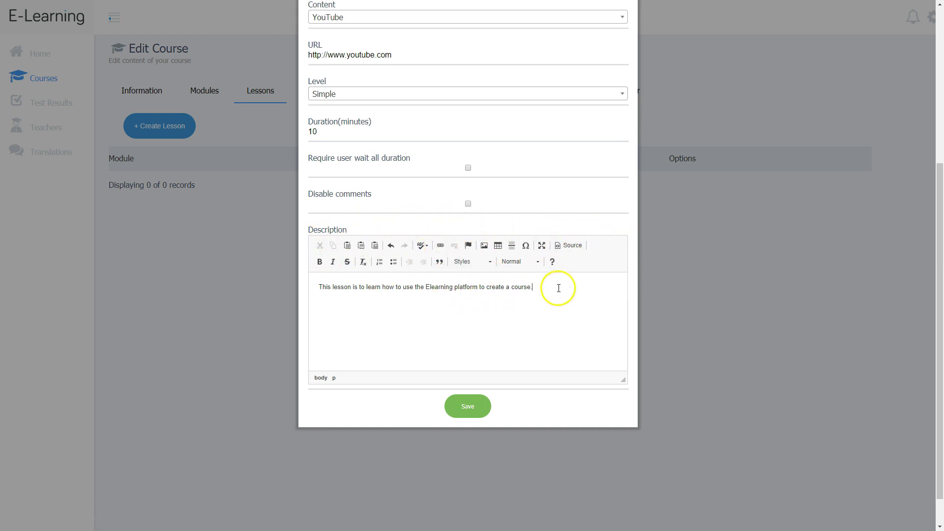
drag(549, 286, 305, 288)
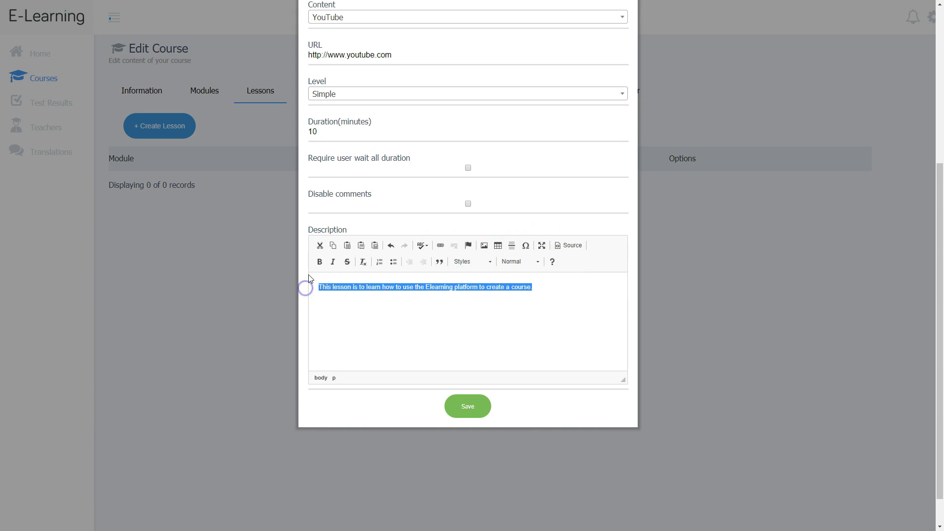
Make "lesson" bold and "Elearning" italic in the description, and save the lesson
click(349, 290)
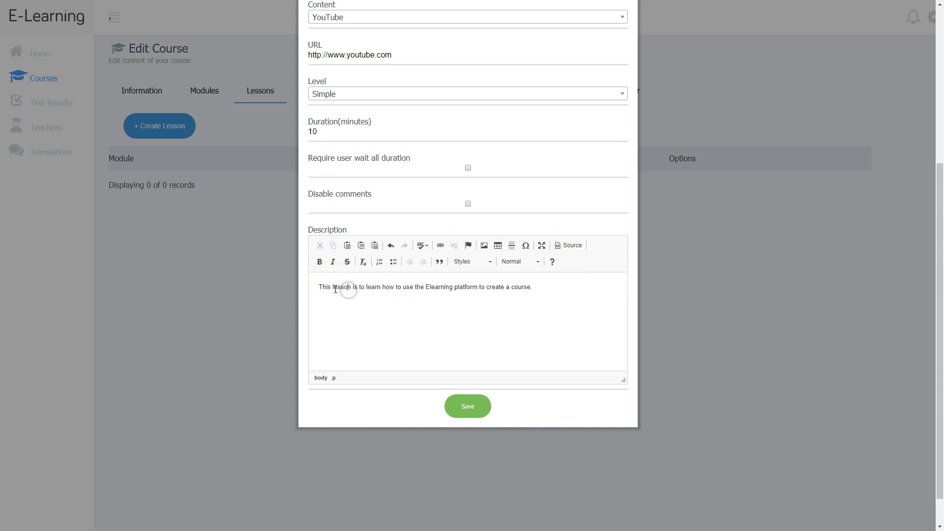
click(319, 261)
double_click(441, 286)
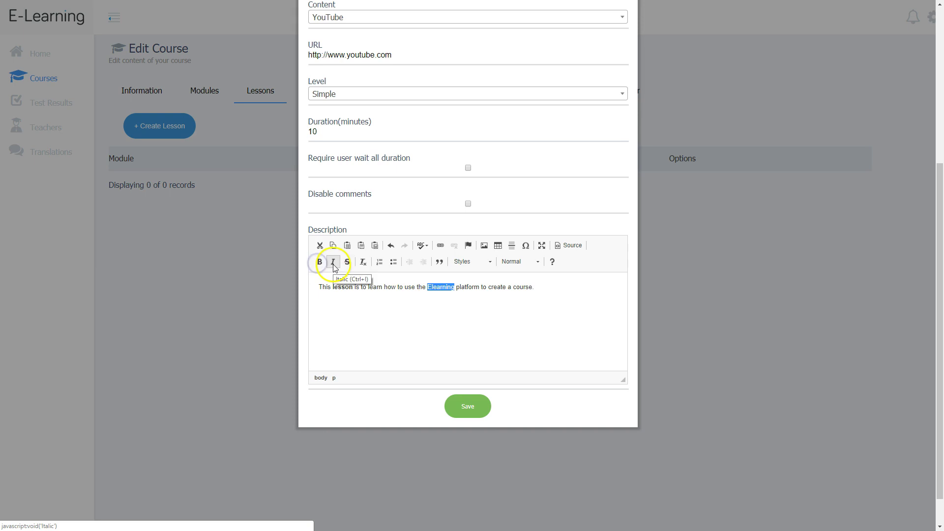
click(333, 266)
click(493, 301)
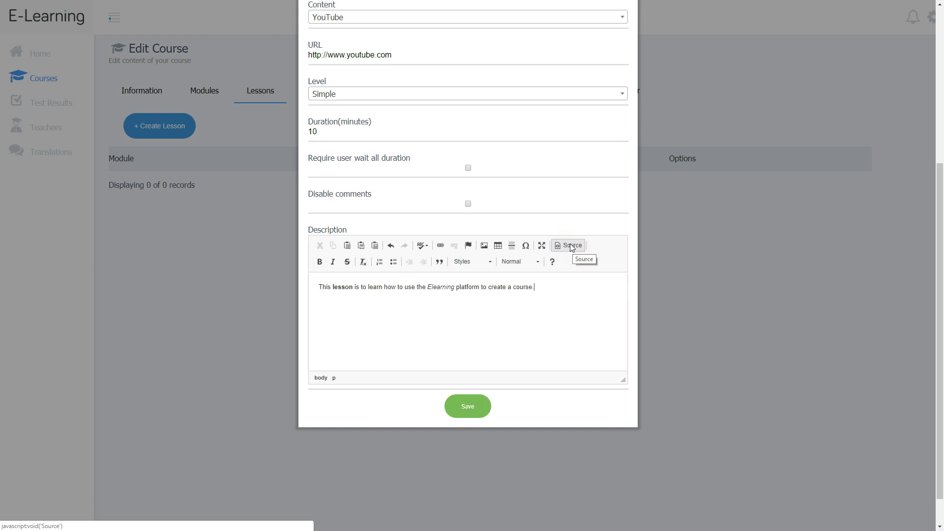
click(467, 408)
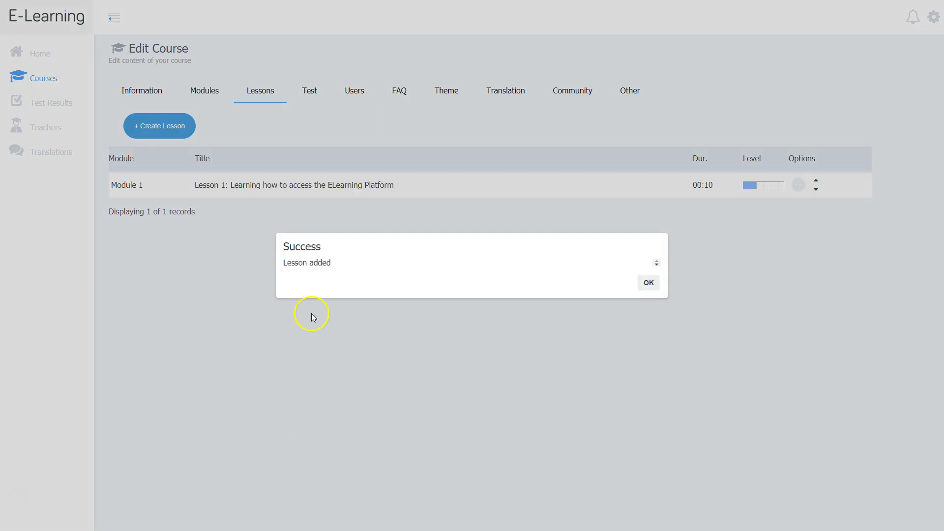
click(649, 282)
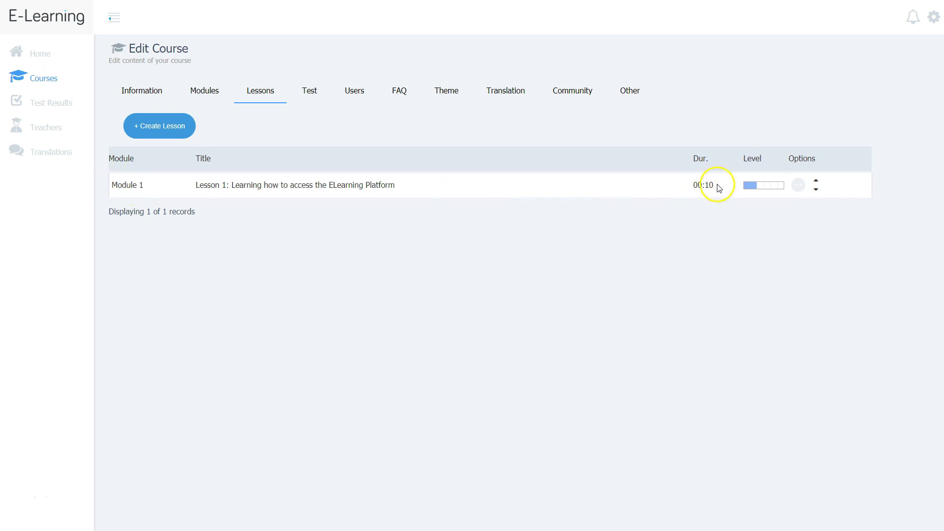
click(798, 186)
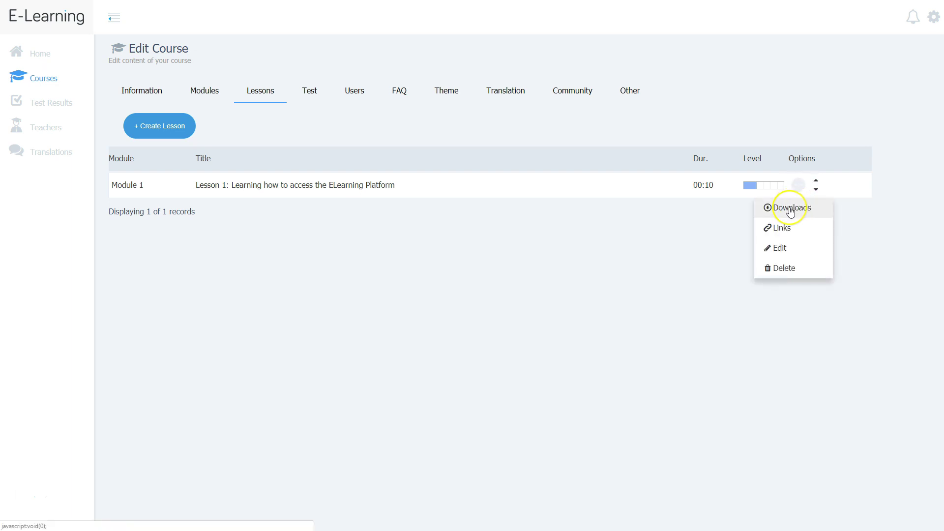
click(789, 227)
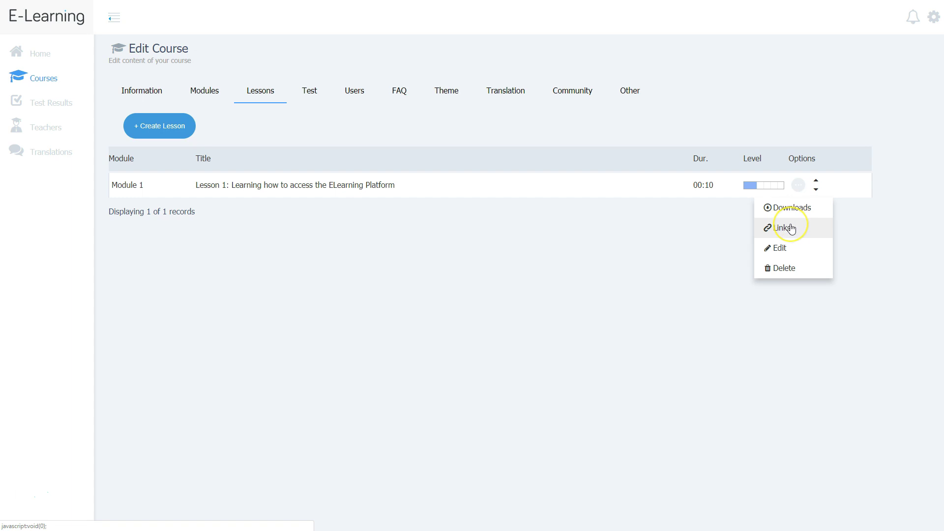
click(781, 249)
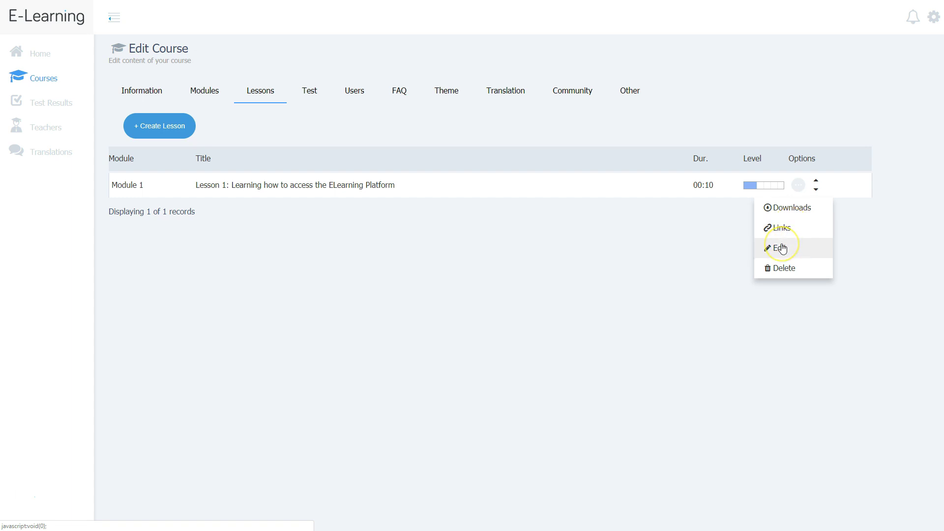
click(783, 271)
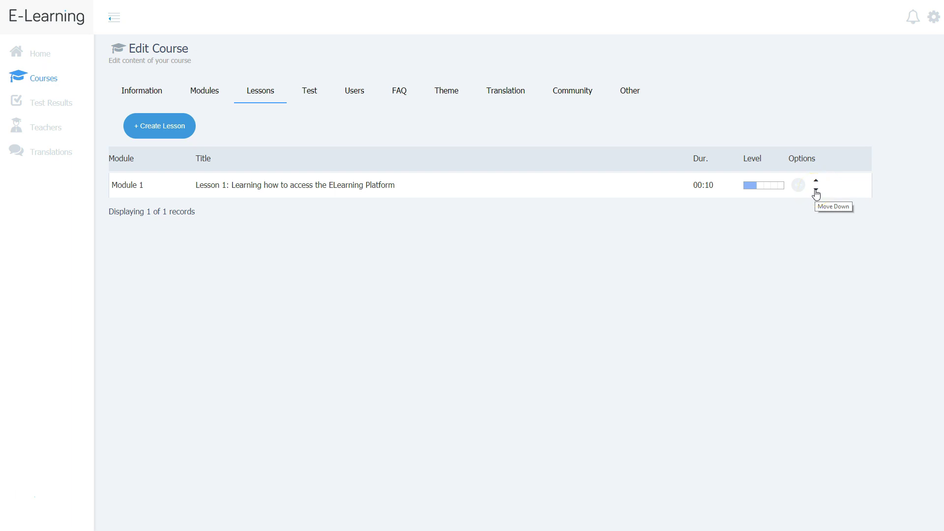
Start a new test question for the course and assign it to Module 1
click(310, 90)
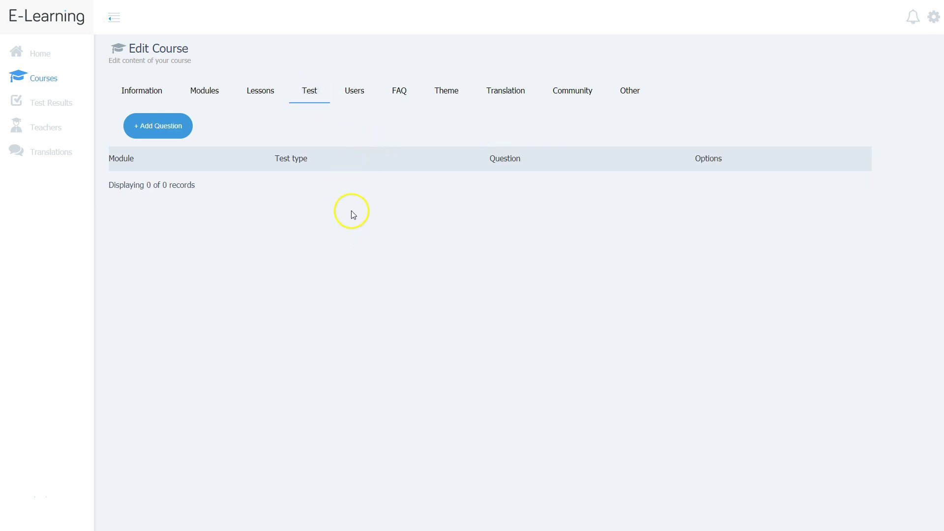
click(165, 125)
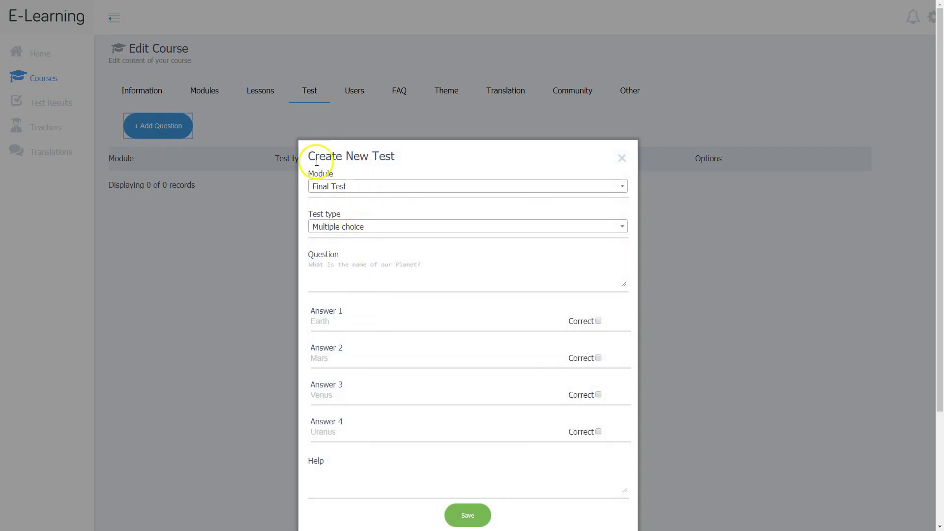
click(363, 187)
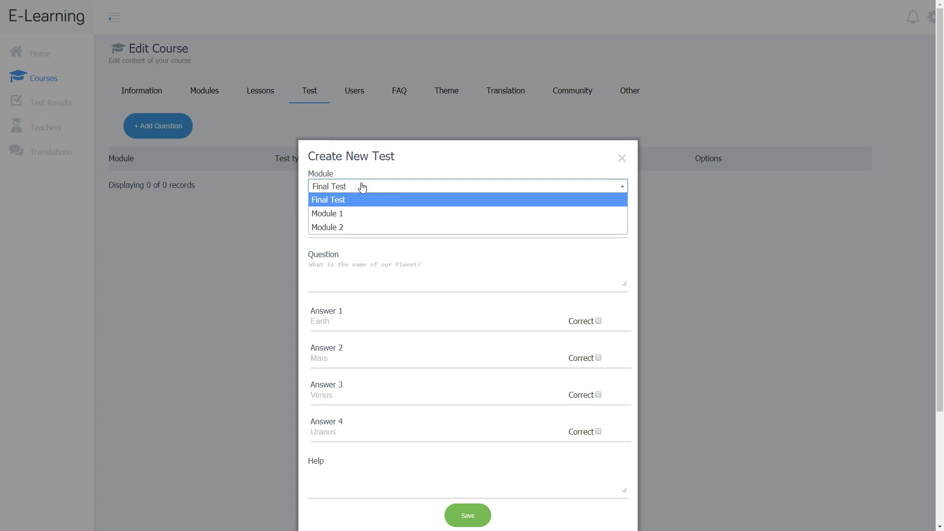
drag(363, 188, 328, 216)
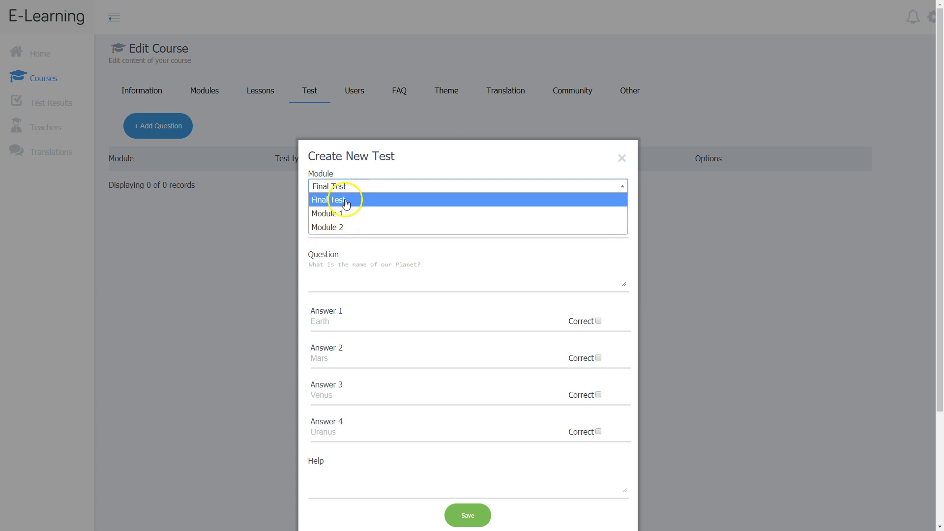
click(344, 212)
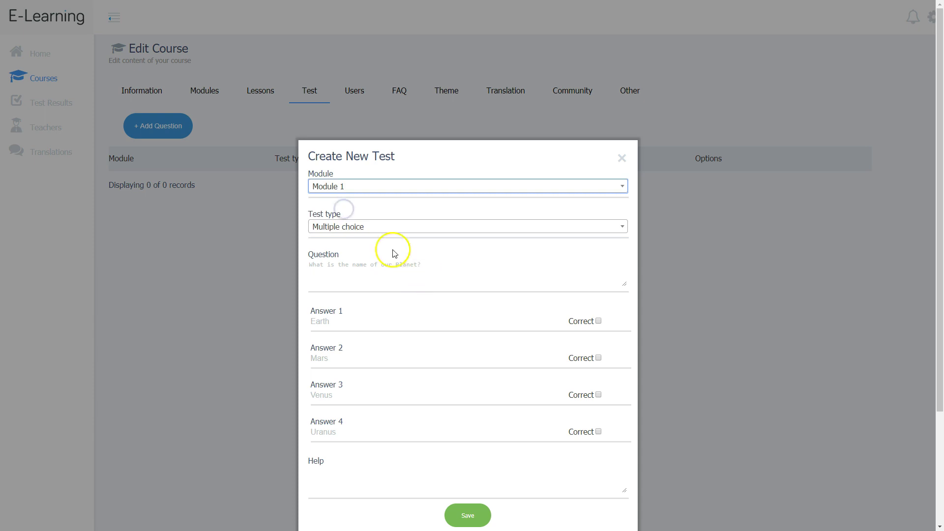
Set the test type to Multiple choice and enter the question "What is my favorite color?"
click(357, 228)
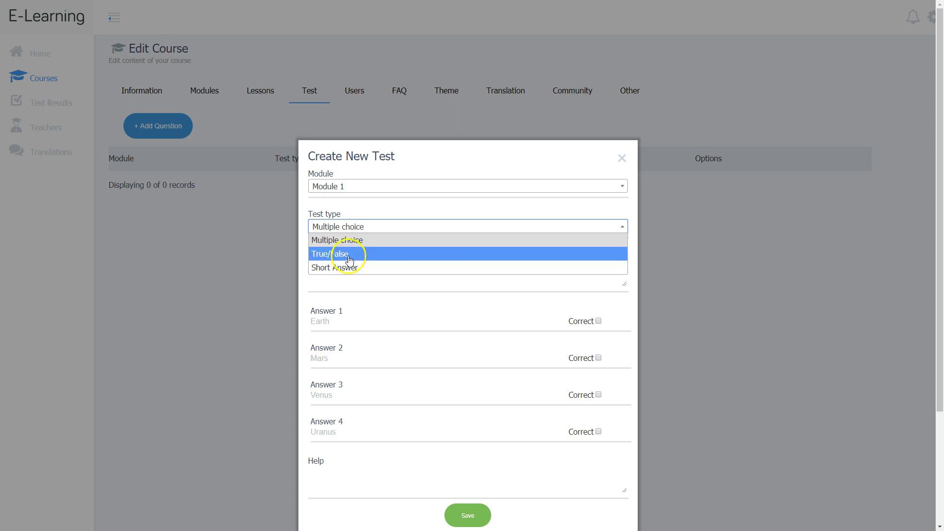
click(349, 241)
click(328, 269)
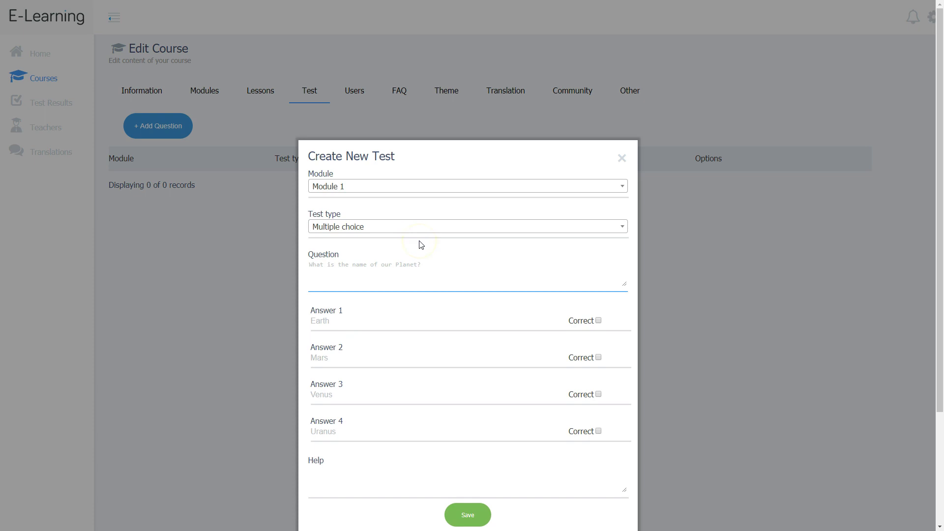
text(What is my favorite color?)
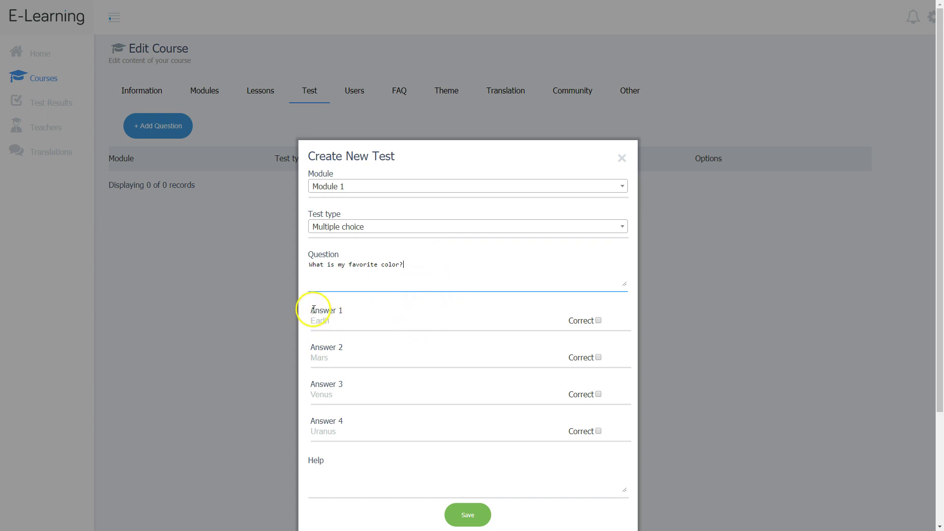
Fill in the four answer choices as Blue, Yellow, Red and Purple
click(330, 317)
click(351, 309)
text(Blue)
key(Tab)
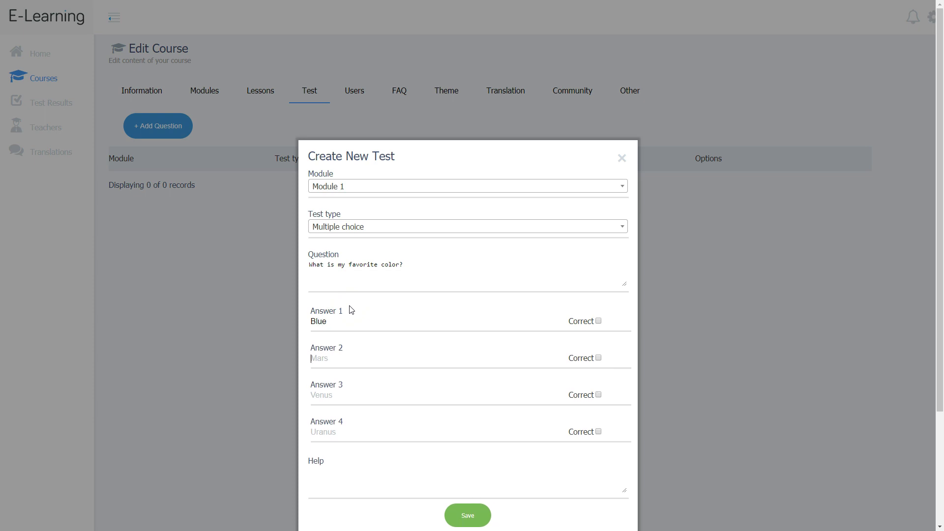
text(Yellow)
key(Tab)
text(Red)
key(Tab)
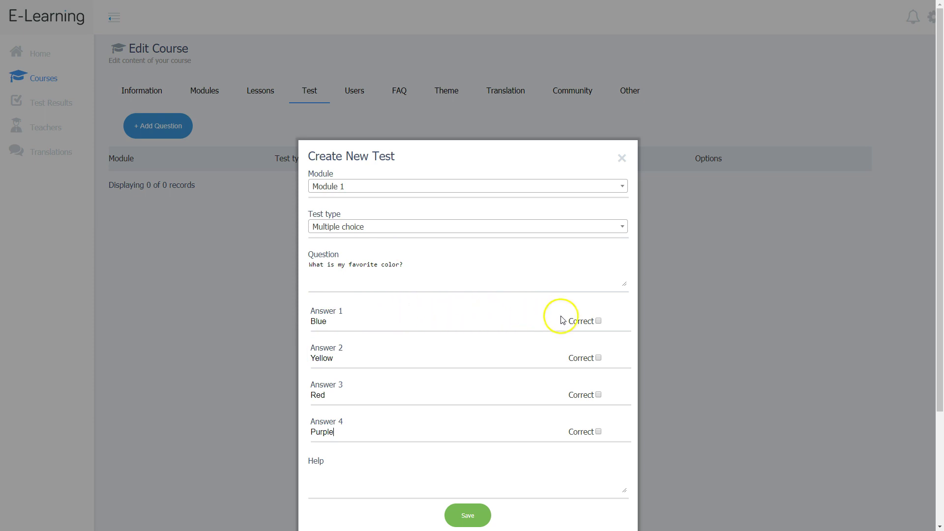
Mark Blue as the correct answer and save the test question
click(598, 320)
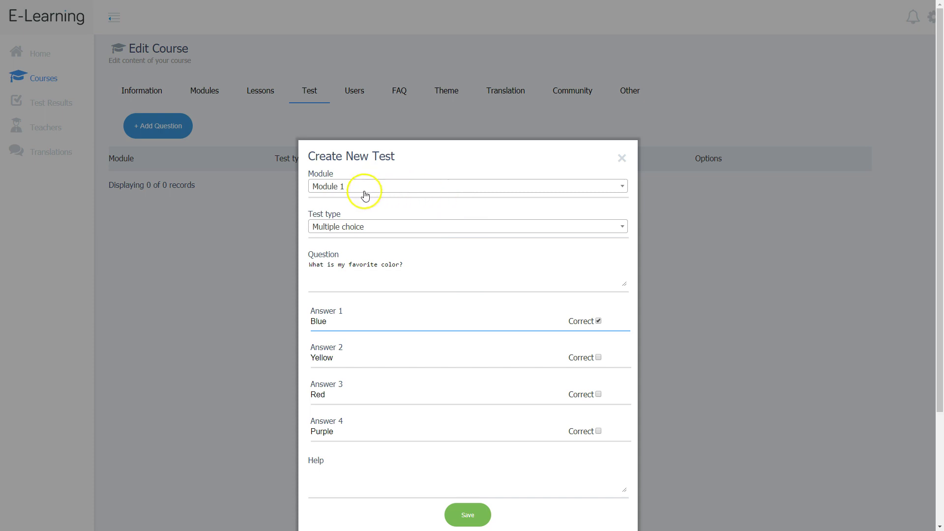
click(467, 516)
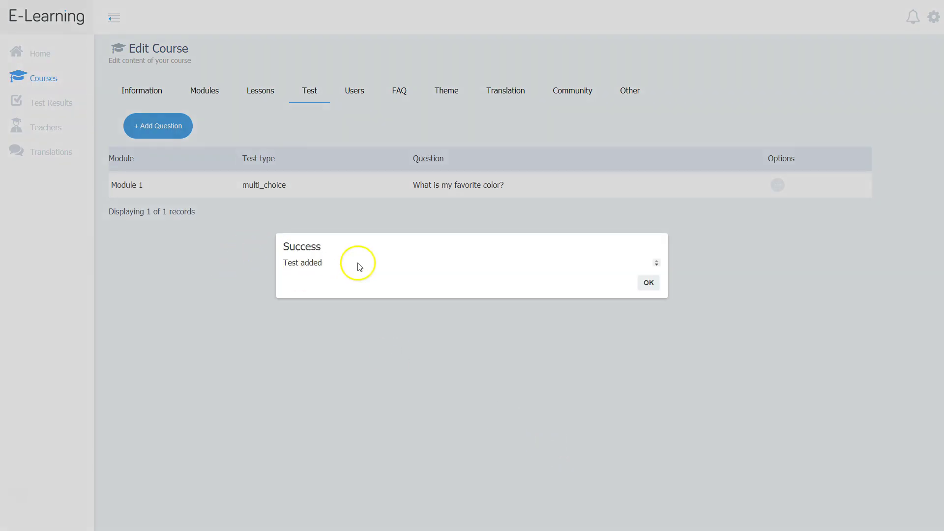
click(648, 283)
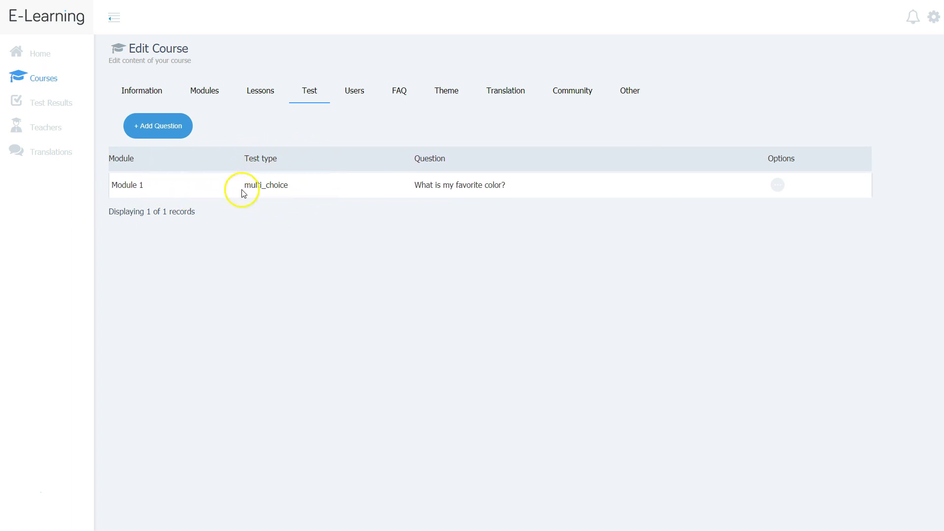
Check the options available for the saved test question and view the course's user list
click(778, 185)
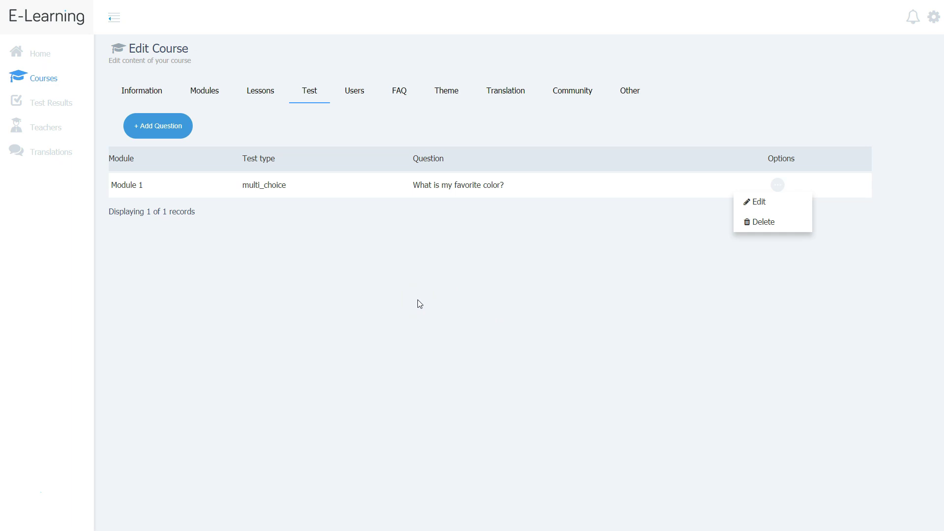
click(359, 93)
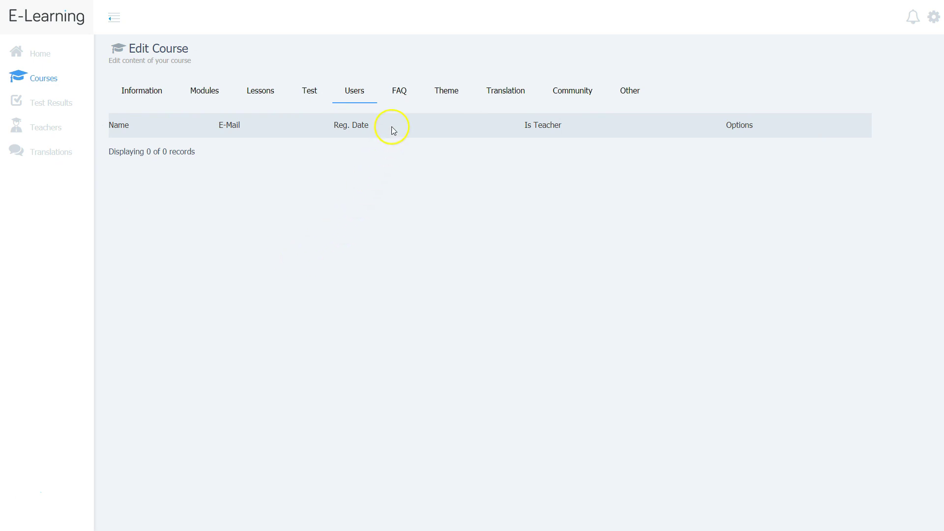
Add the FAQ question "How often should you log into your elearning course?" with its answer, and save it
click(398, 95)
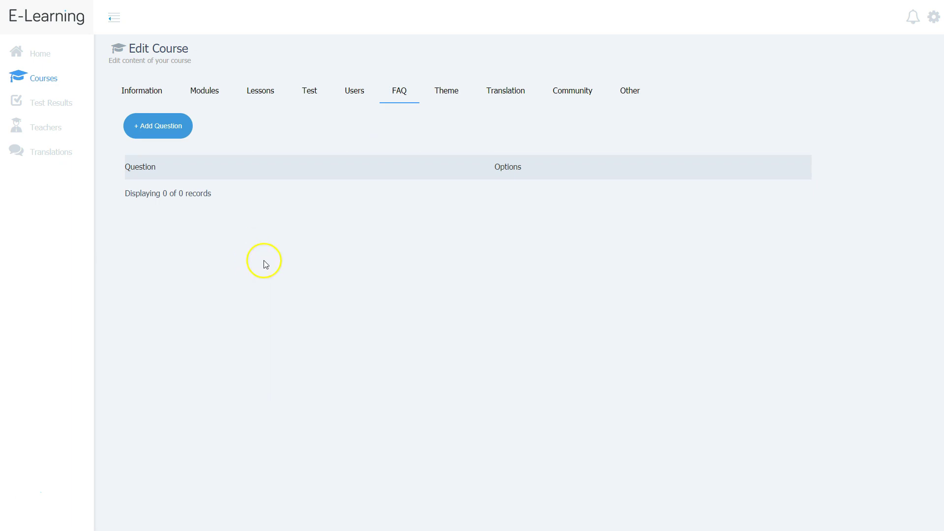
click(159, 126)
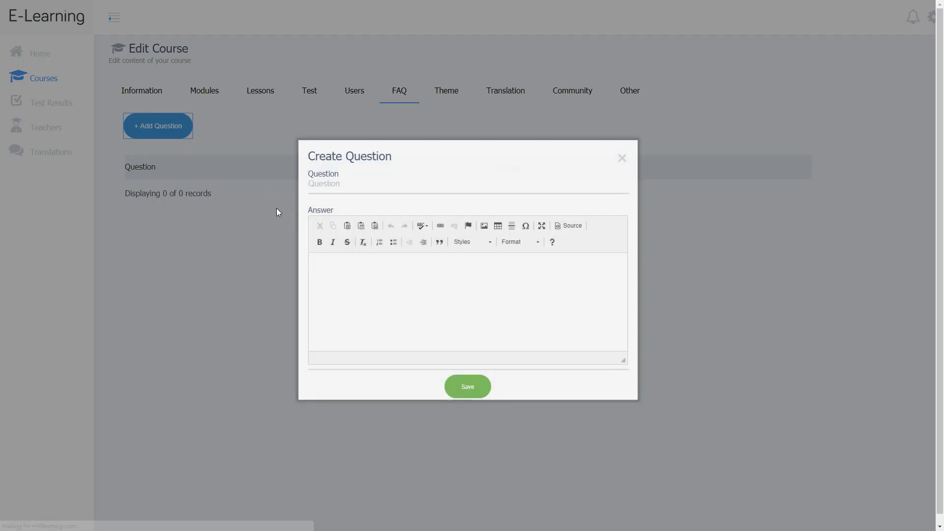
click(327, 184)
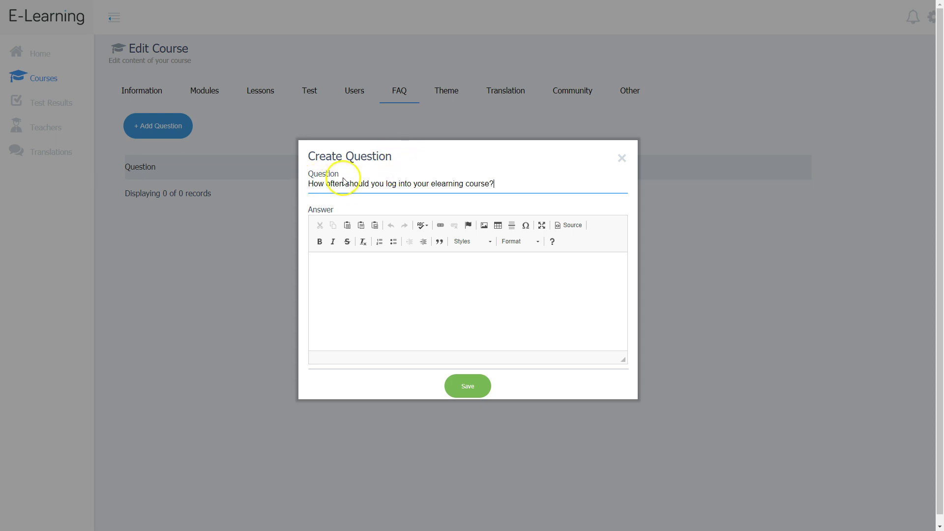
click(357, 267)
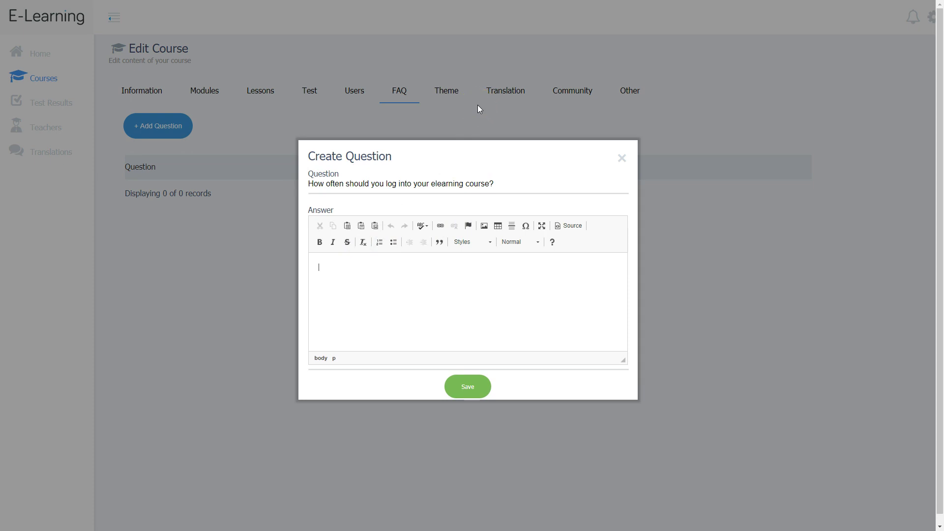
text(E)
click(464, 391)
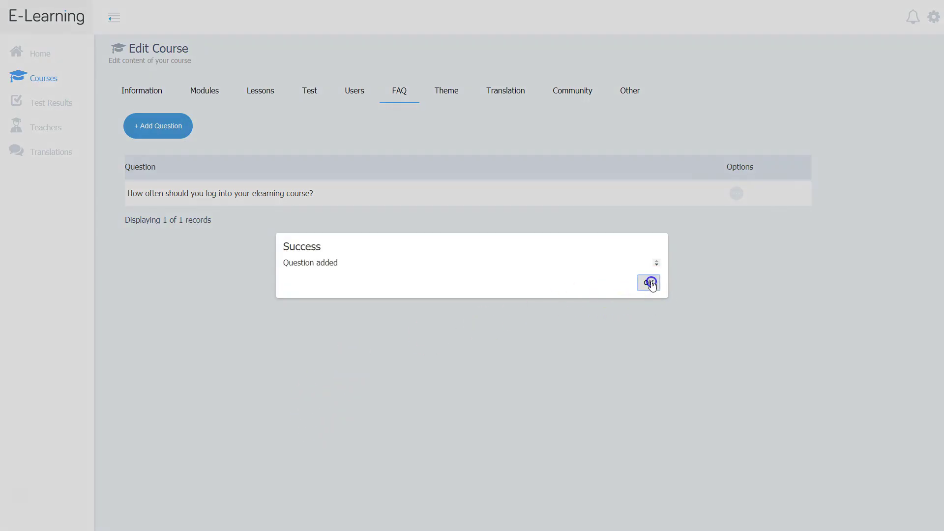
click(649, 282)
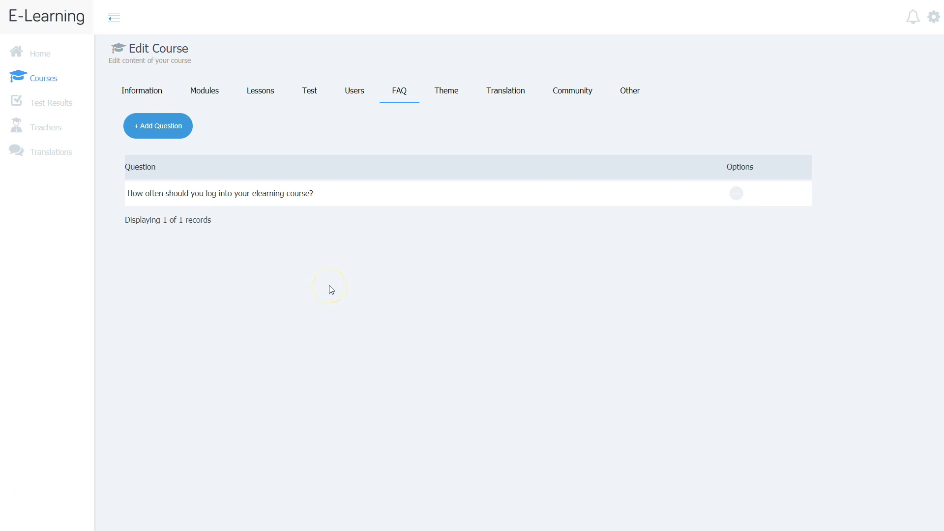
Browse the course themes and select the blue Responsive template
click(444, 93)
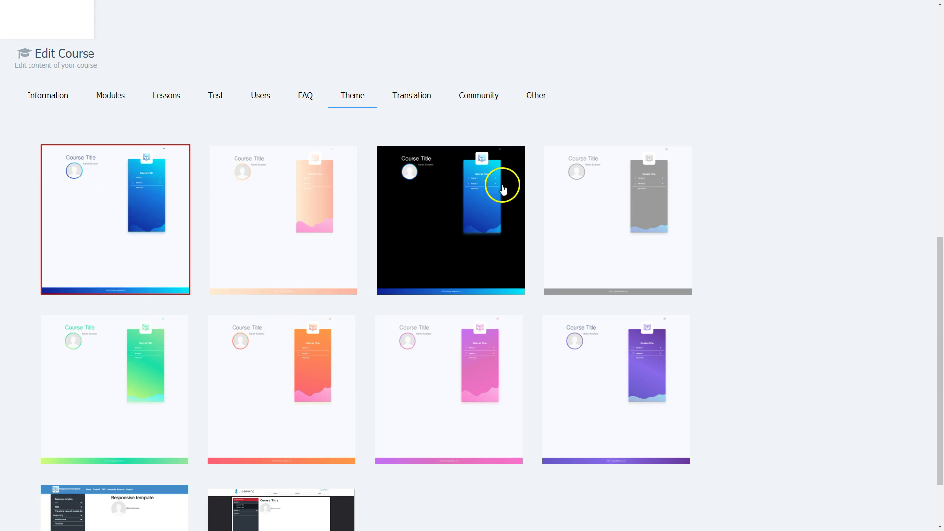
scroll(457, 342, down, 1)
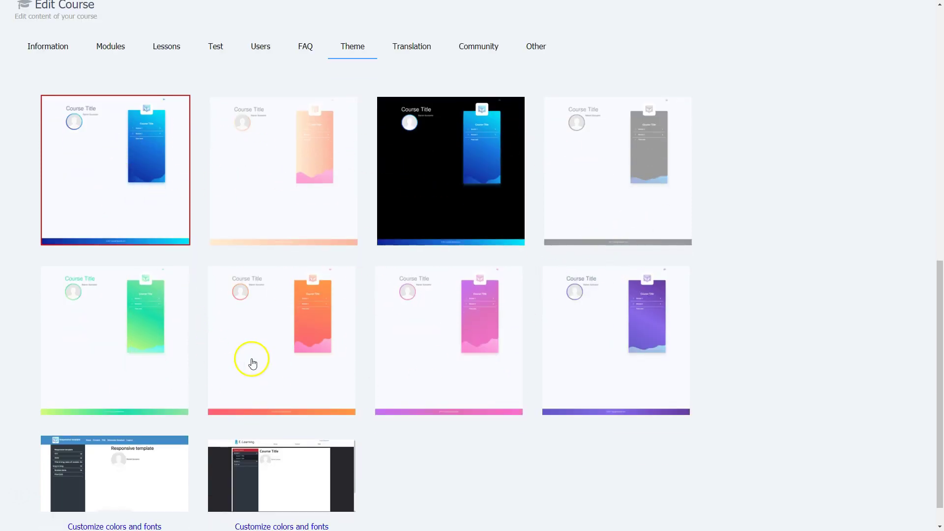
scroll(251, 361, down, 1)
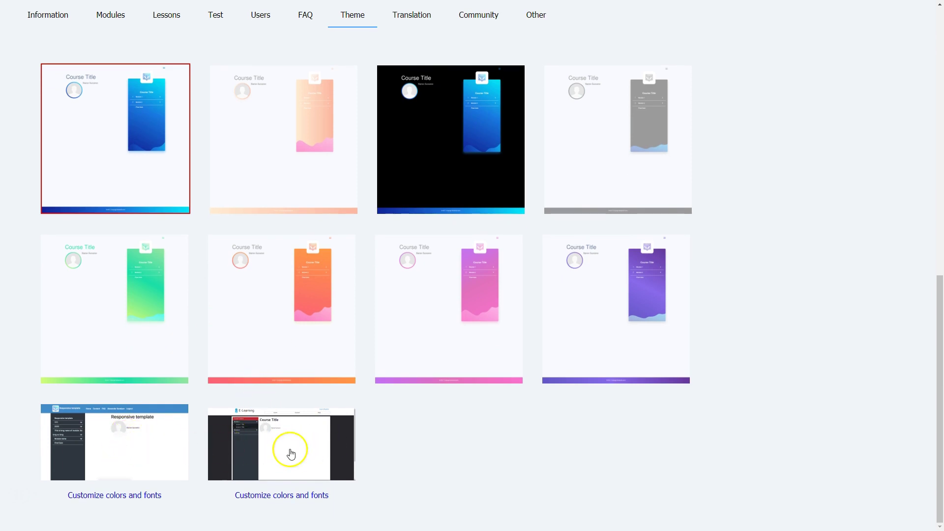
click(125, 441)
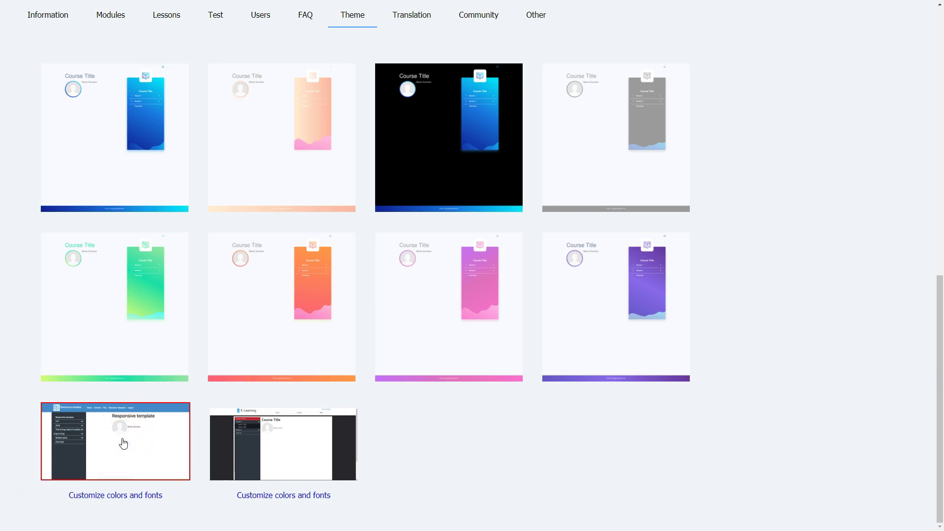
Open the Responsive template's customization settings and examine its font, header image and color options
click(117, 493)
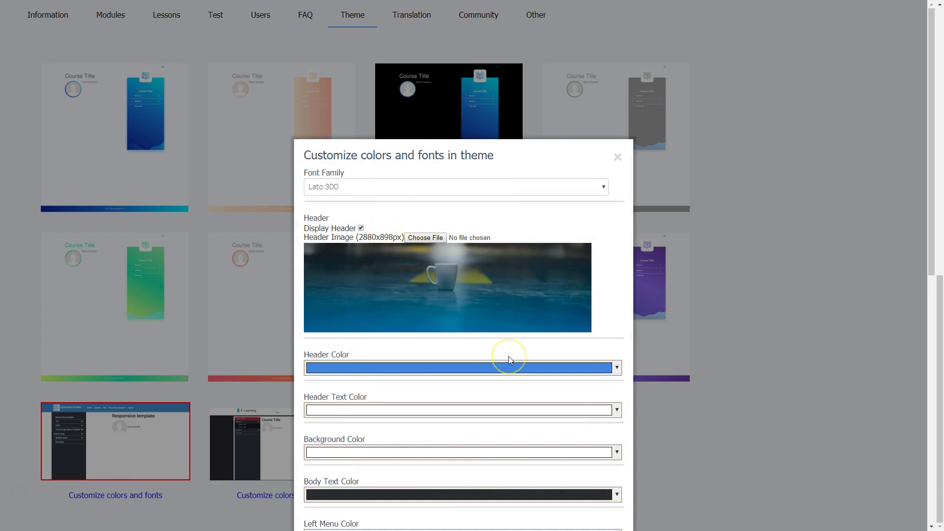
scroll(443, 236, down, 2)
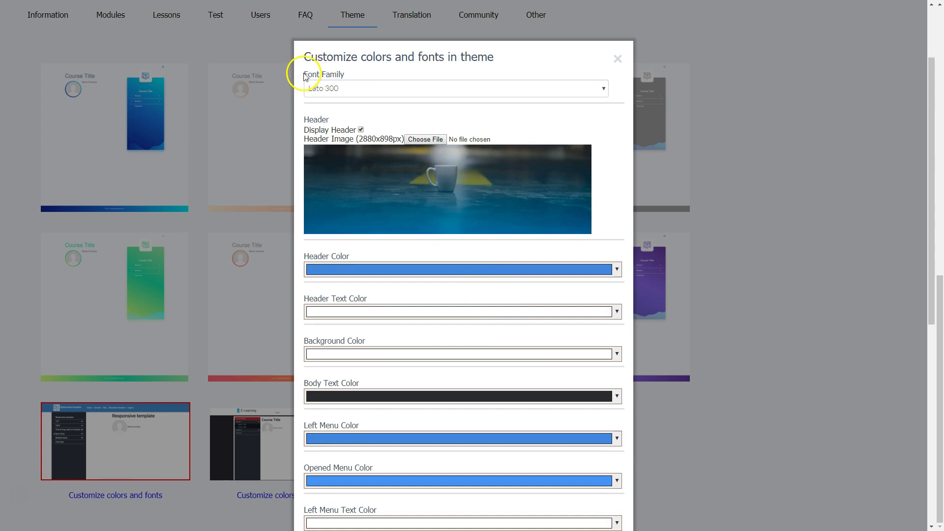
click(354, 87)
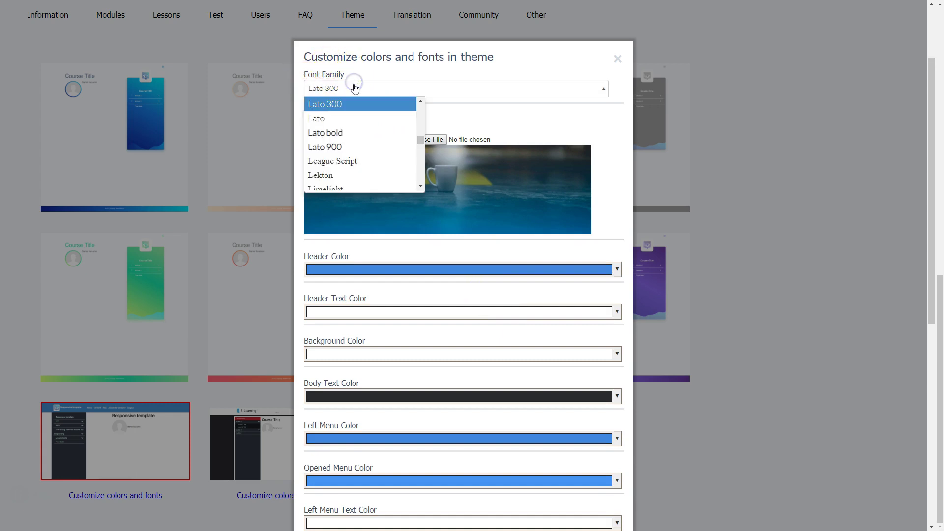
click(395, 87)
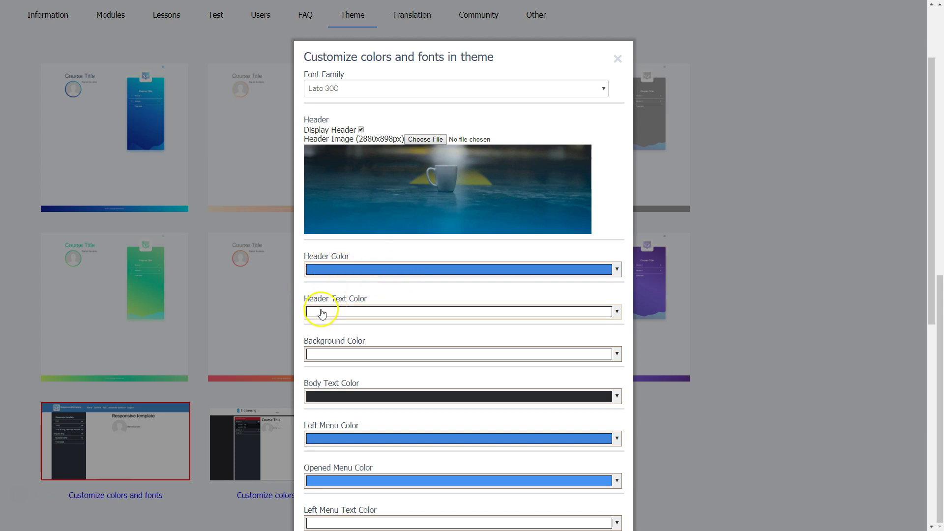
scroll(315, 287, down, 1)
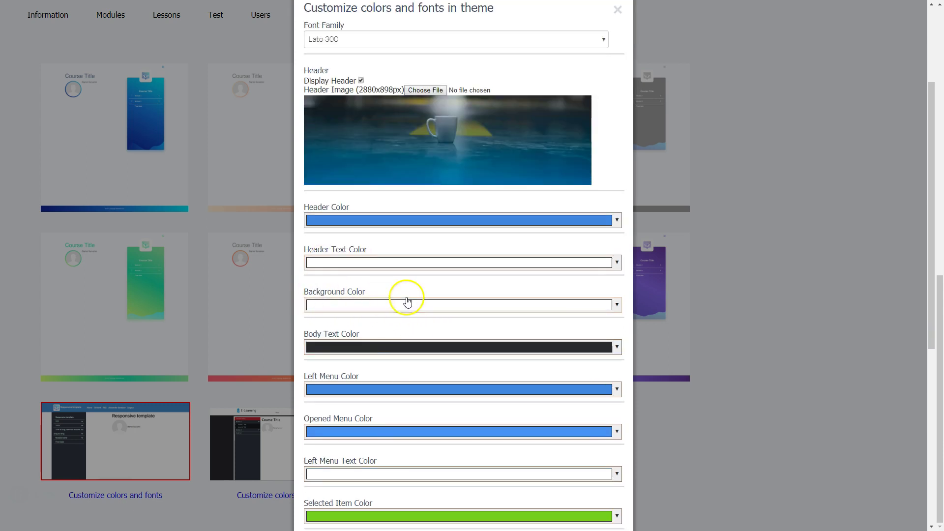
scroll(405, 299, down, 2)
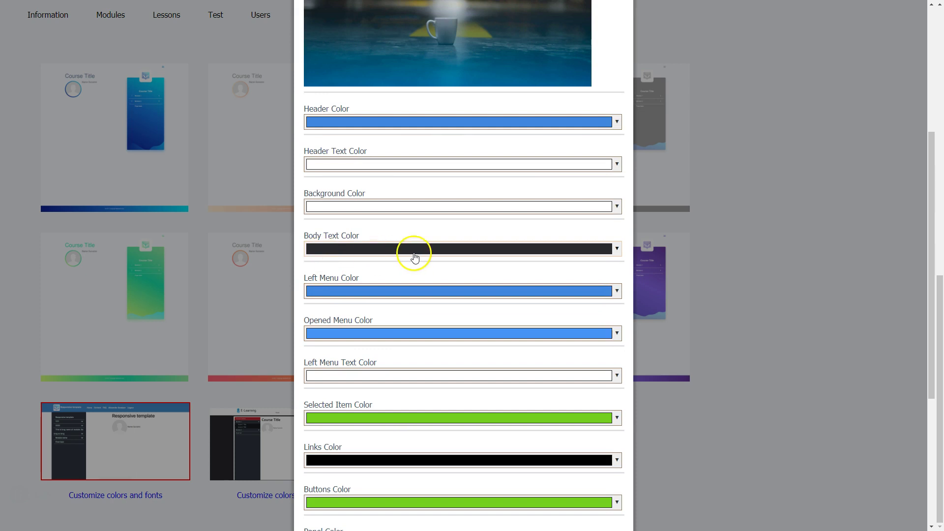
scroll(404, 325, down, 4)
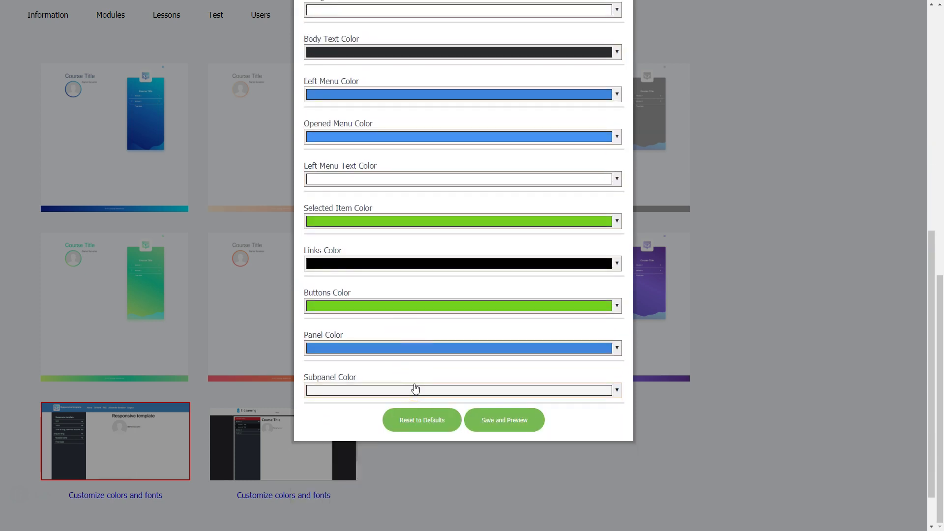
click(414, 377)
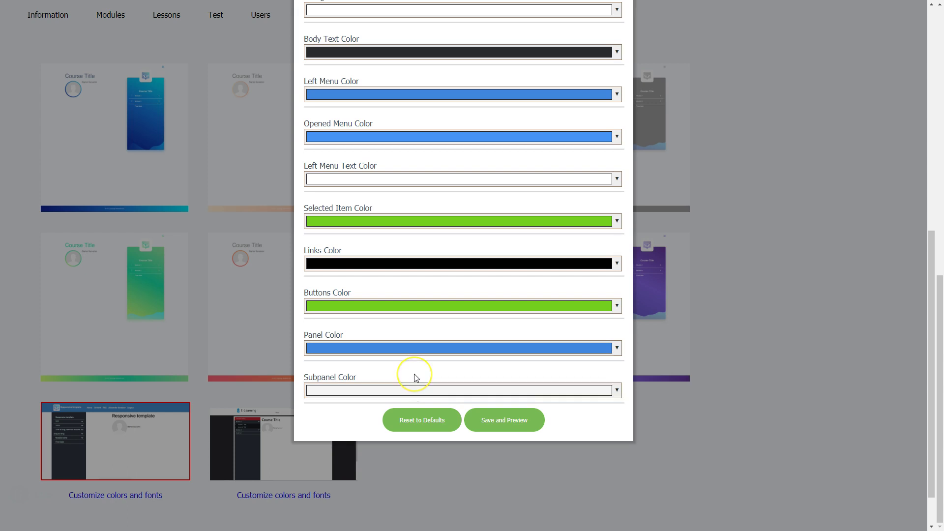
click(413, 360)
Save the theme settings and preview the course page, collapsing and restoring its header banner
click(503, 421)
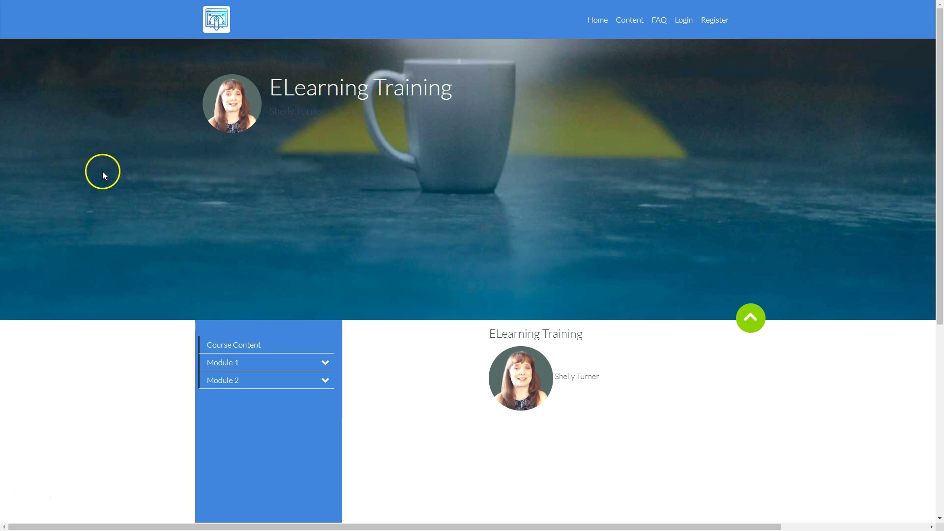
scroll(525, 392, down, 2)
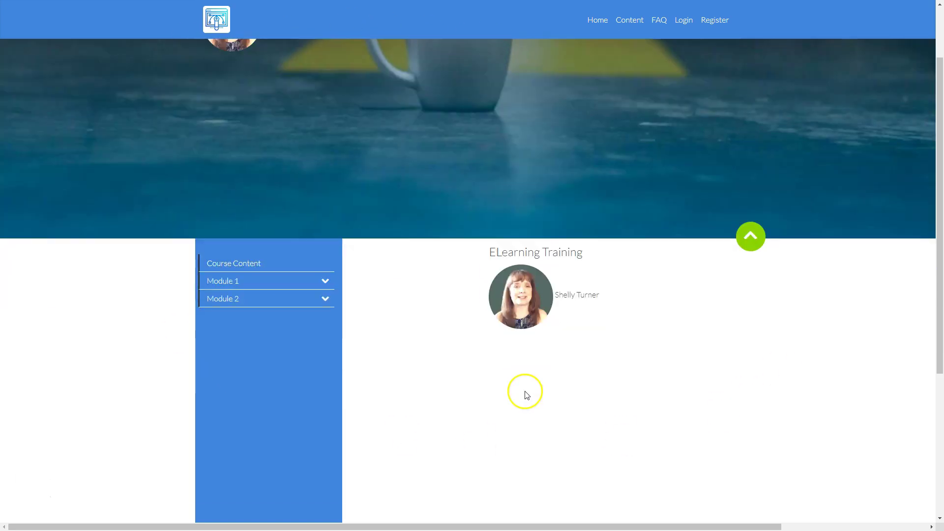
scroll(526, 395, down, 5)
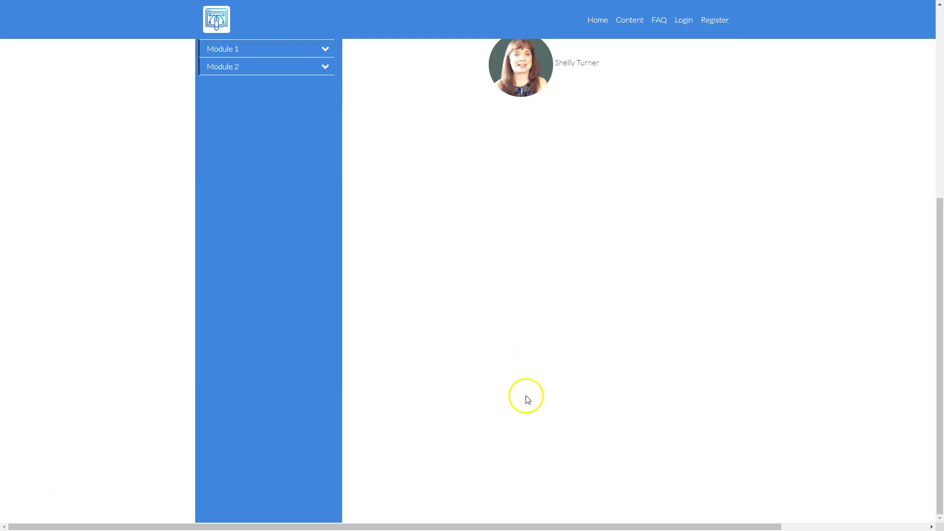
scroll(525, 396, up, 7)
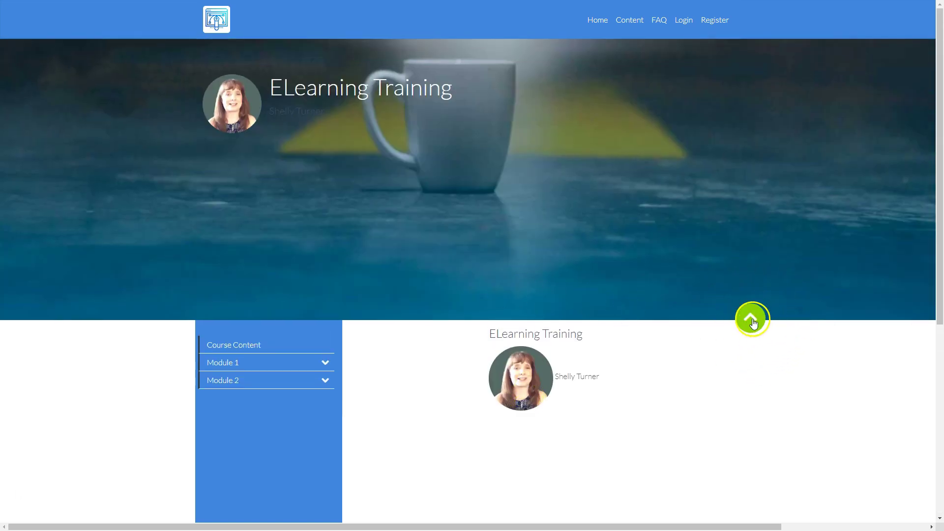
click(753, 320)
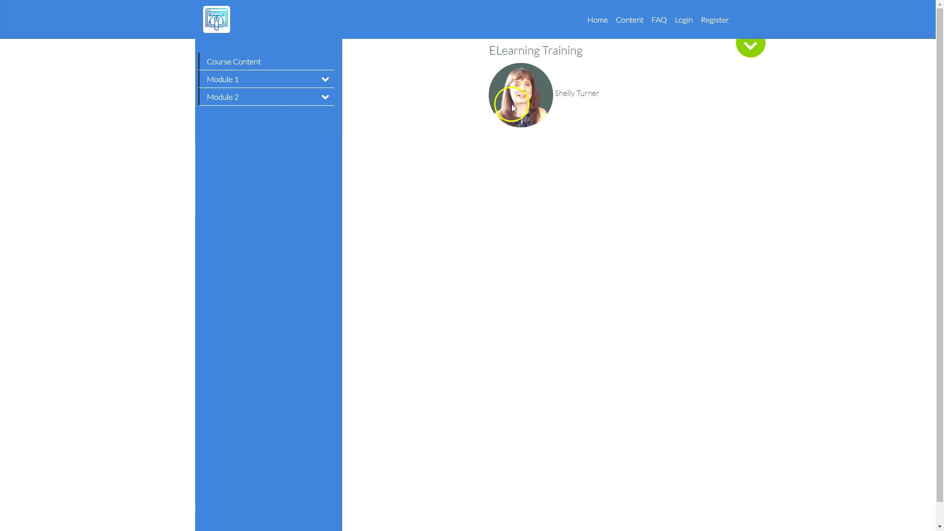
click(750, 44)
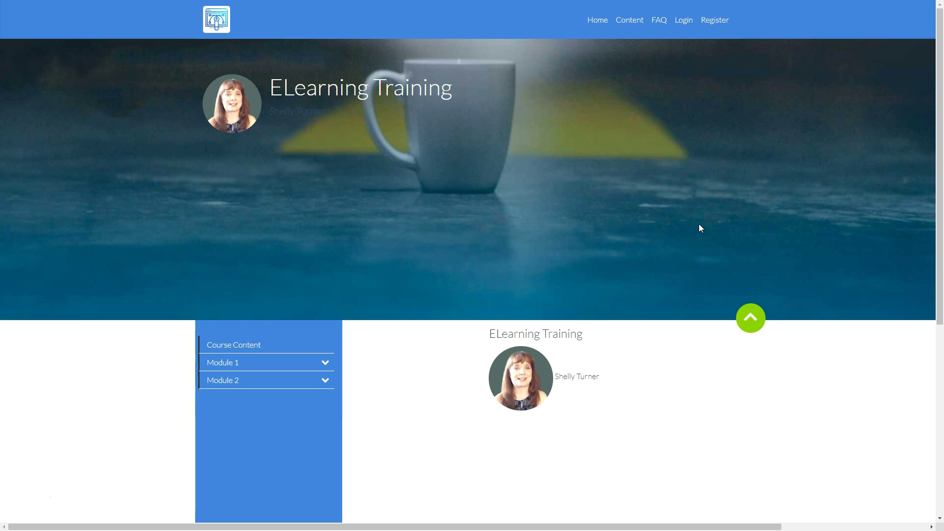
Close the course preview and the theme customization dialog
key(ctrl+w)
scroll(659, 84, up, 10)
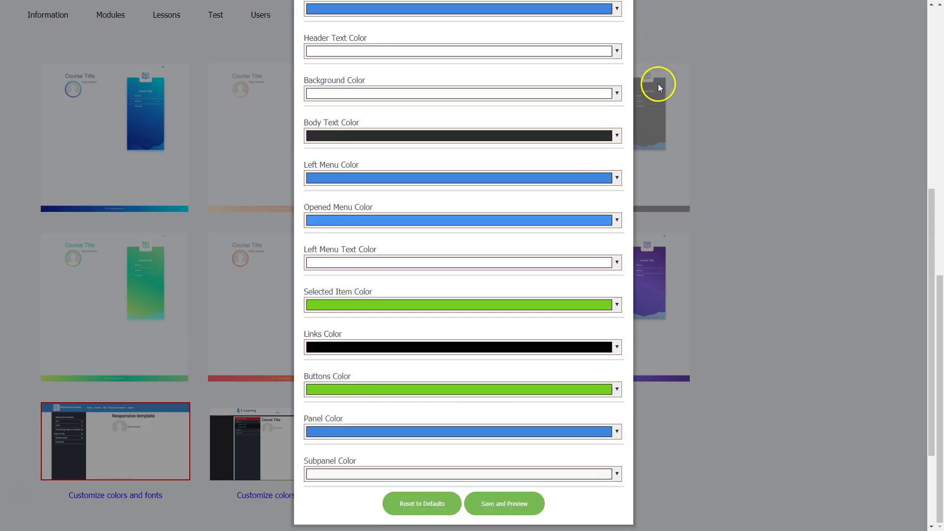
click(617, 157)
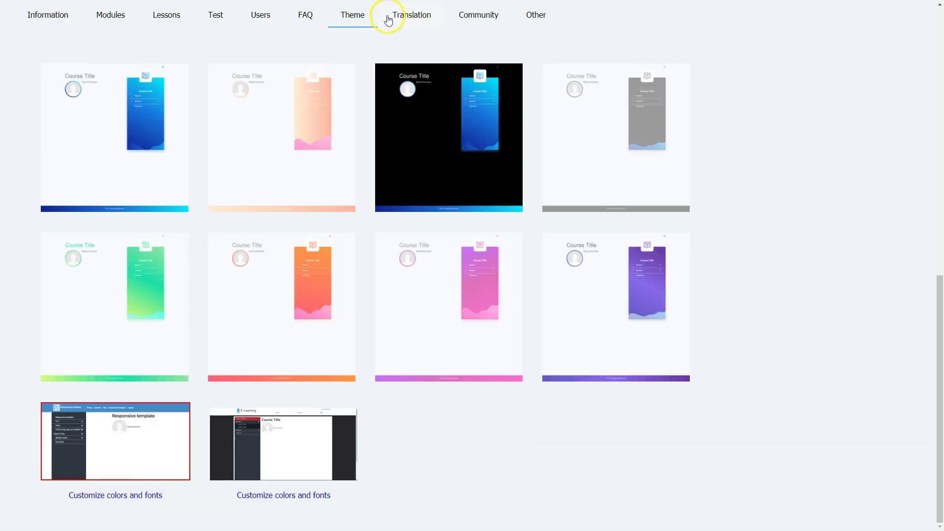
Examine the languages offered for the course's translation, leaving English selected
click(415, 18)
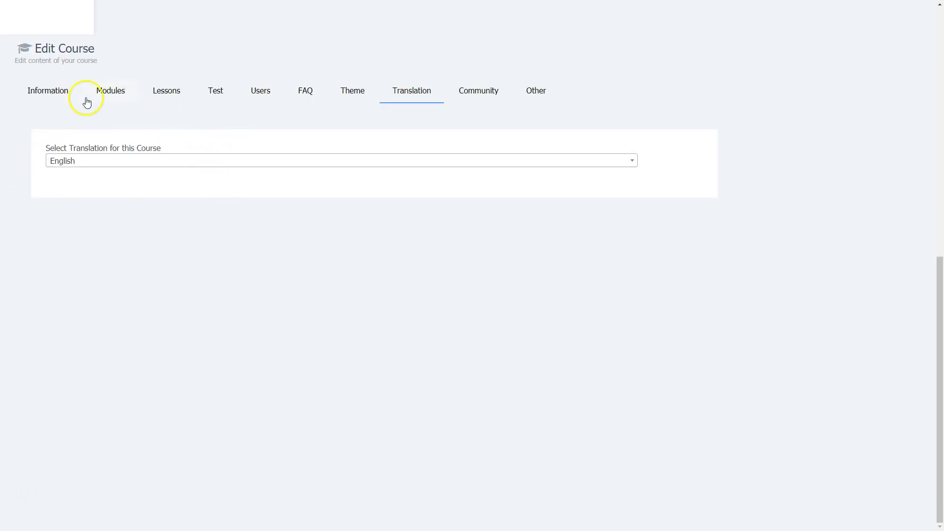
click(111, 165)
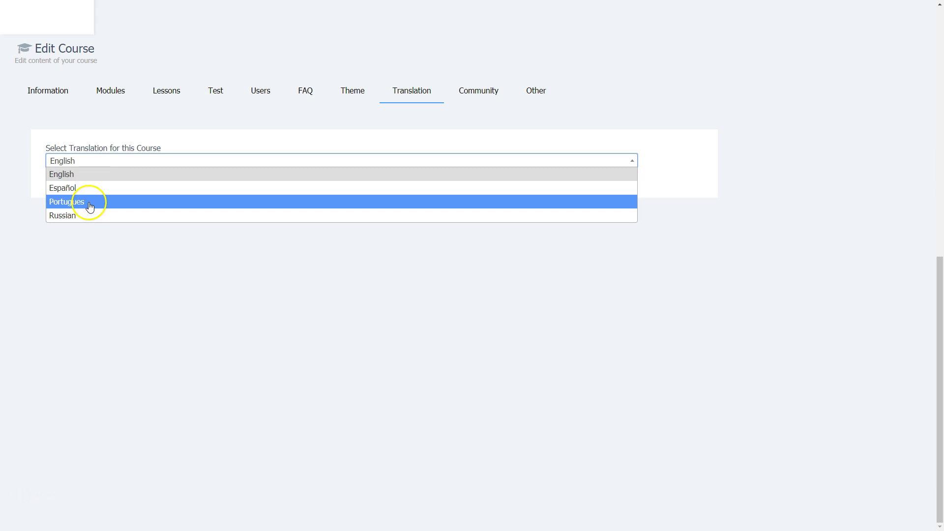
click(204, 292)
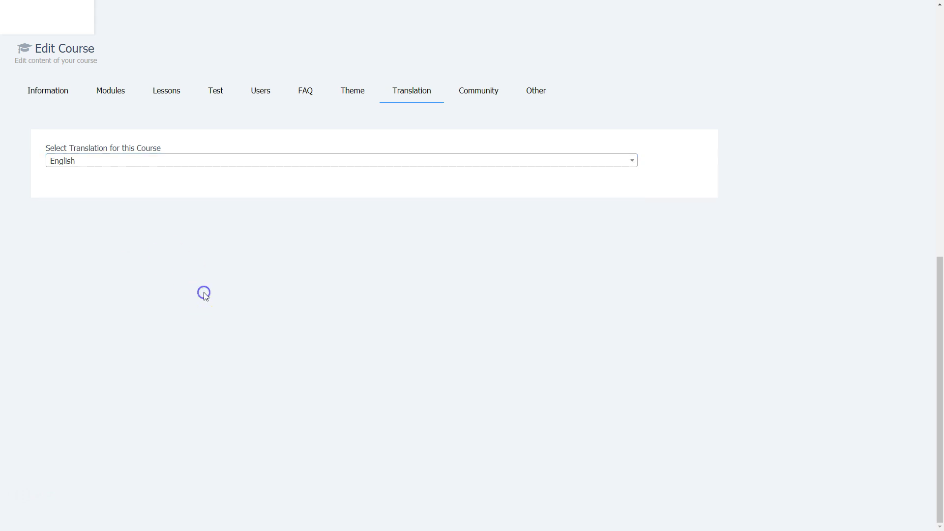
Fill in the community listing's title with the teacher's name and "ELearning Course", add a test description, and save and publish it
click(483, 93)
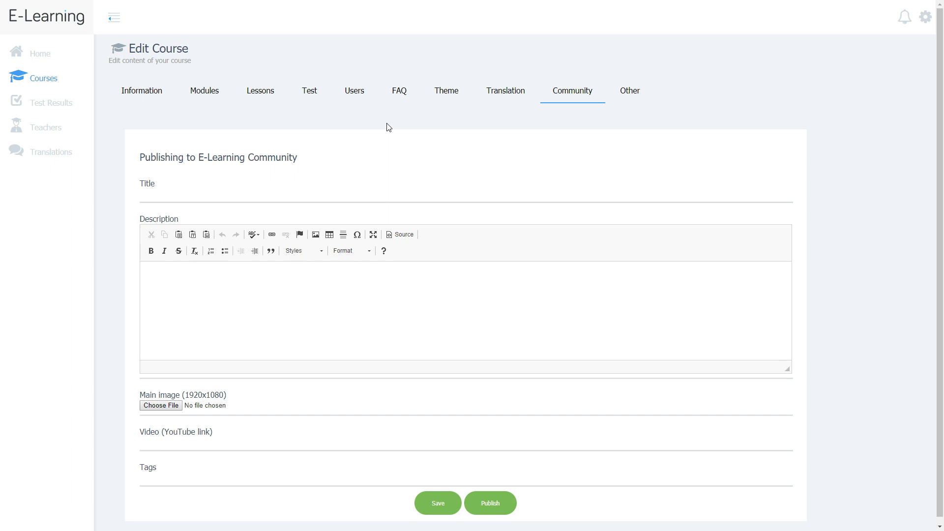
click(387, 129)
click(150, 181)
click(187, 194)
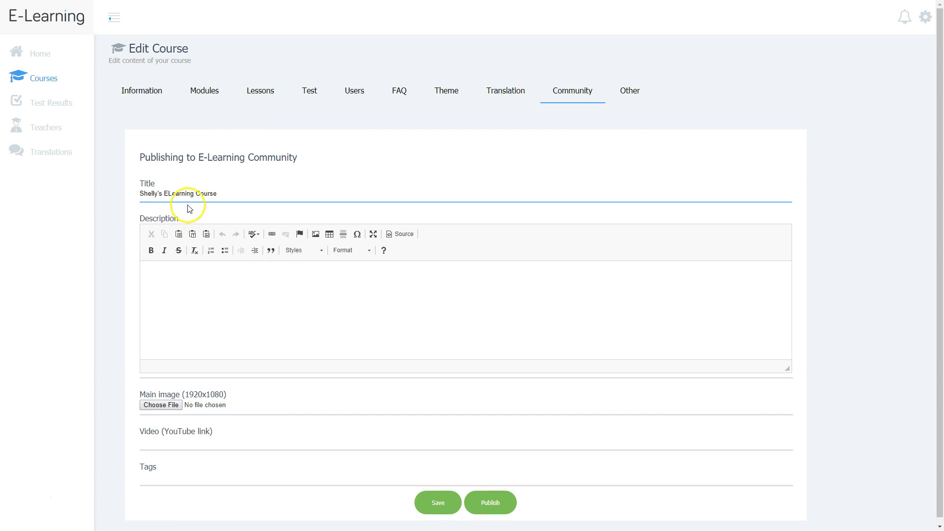
click(160, 282)
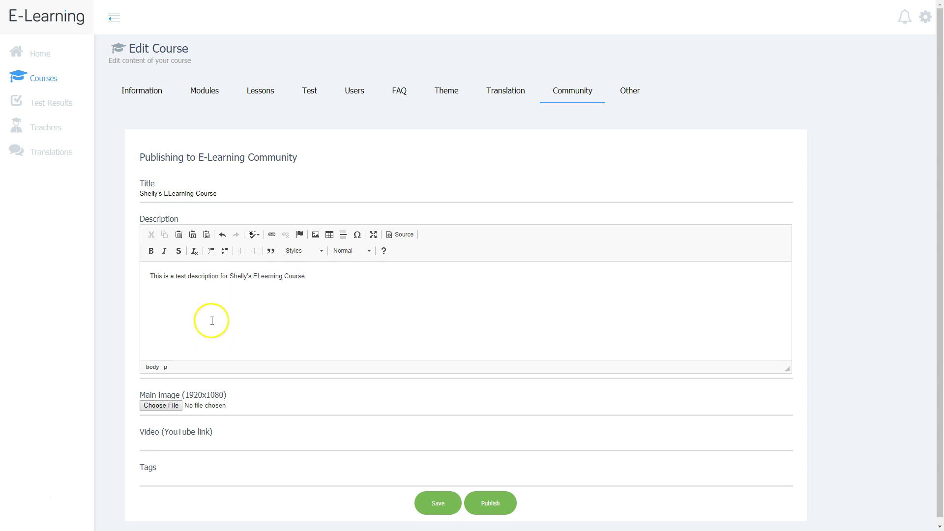
scroll(227, 316, down, 1)
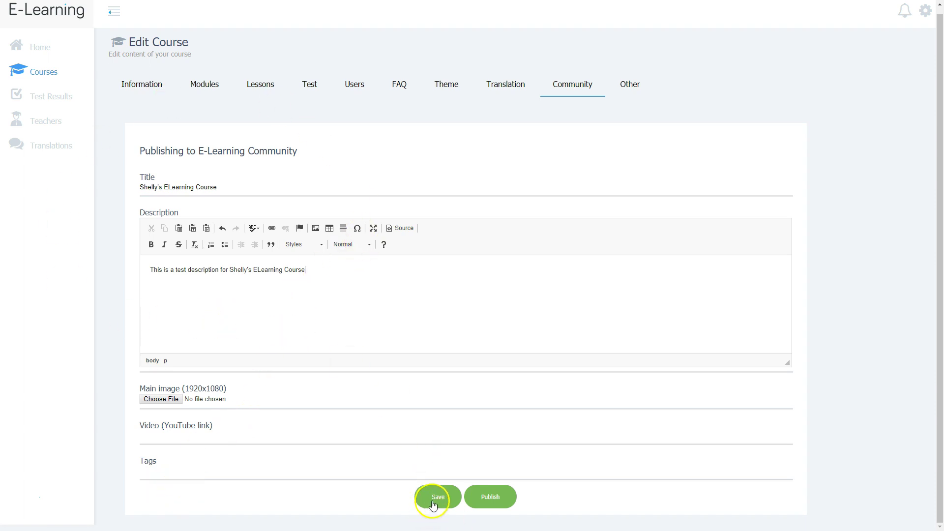
click(433, 504)
click(491, 496)
Review the course's extension code fields, the course list, the student test results and the teachers list
click(631, 85)
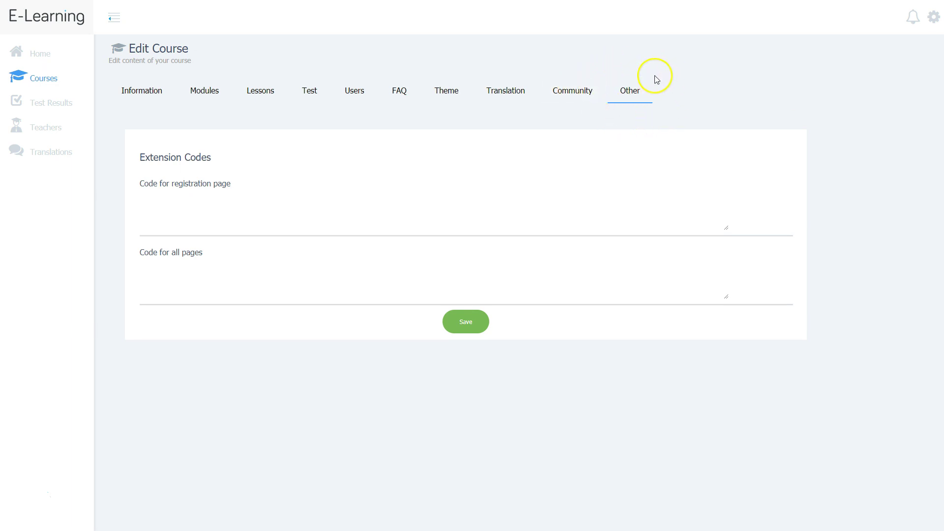
click(38, 79)
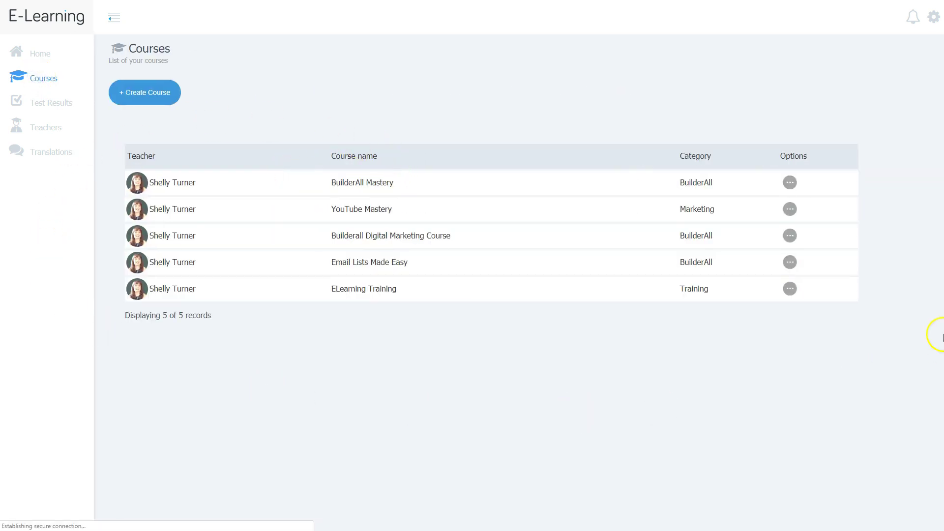
click(48, 105)
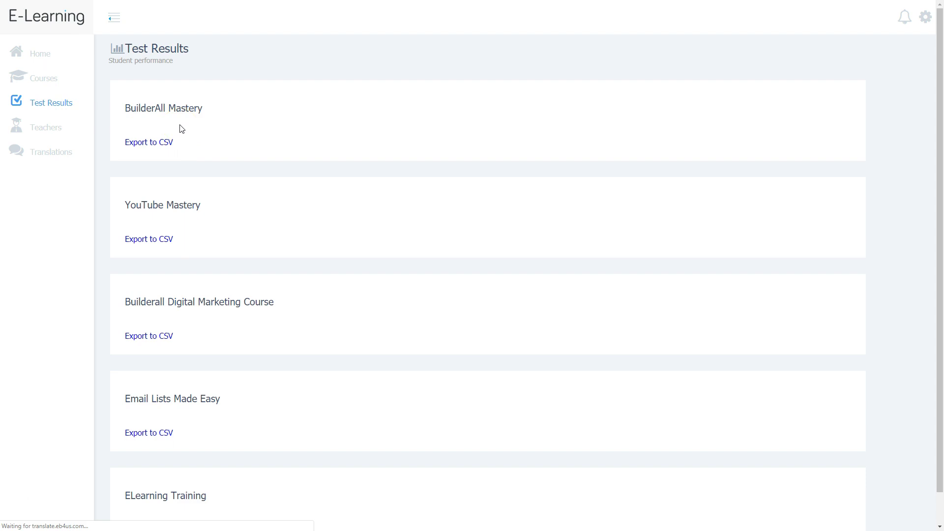
click(45, 129)
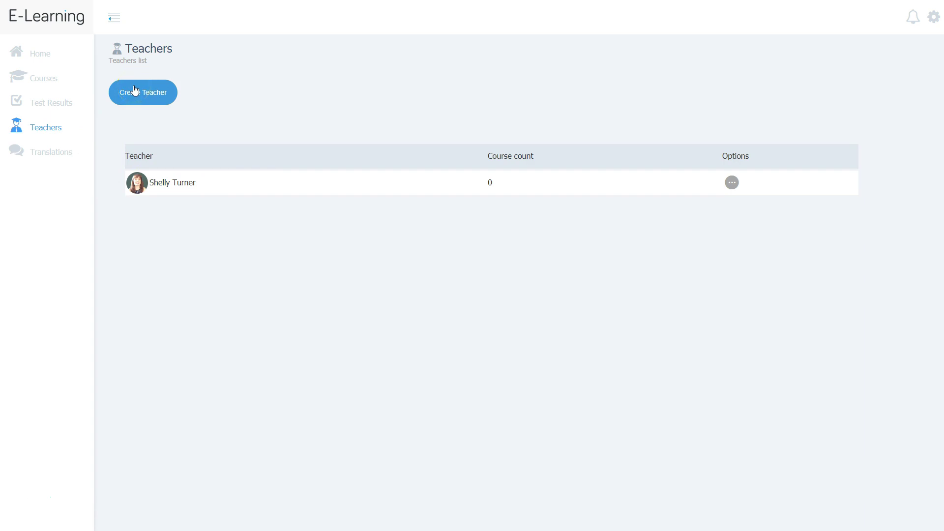
Create and save a new translation named Italian with the default phrases, and return to the home dashboard
click(46, 156)
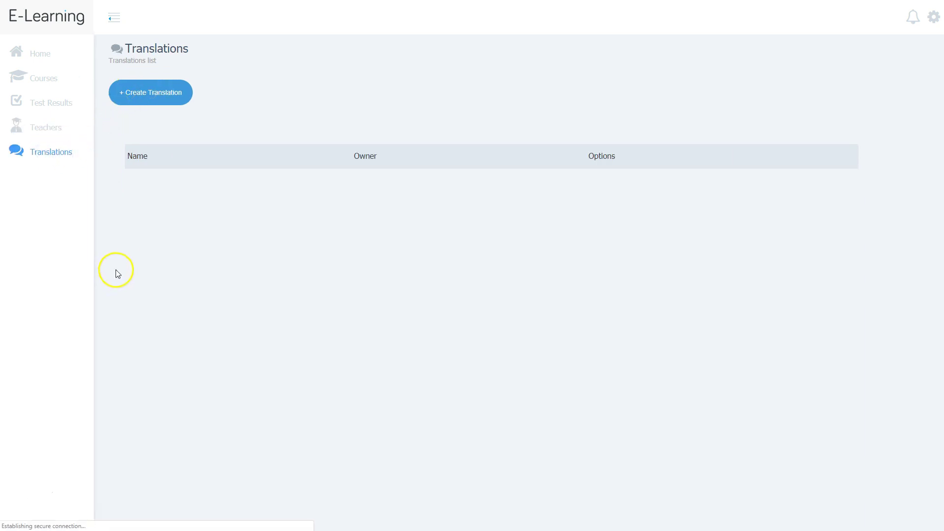
click(143, 98)
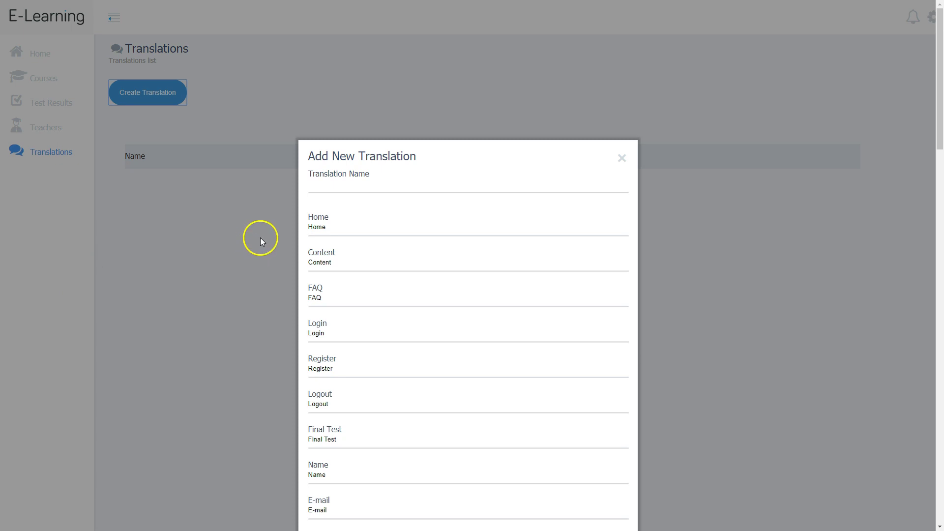
click(320, 187)
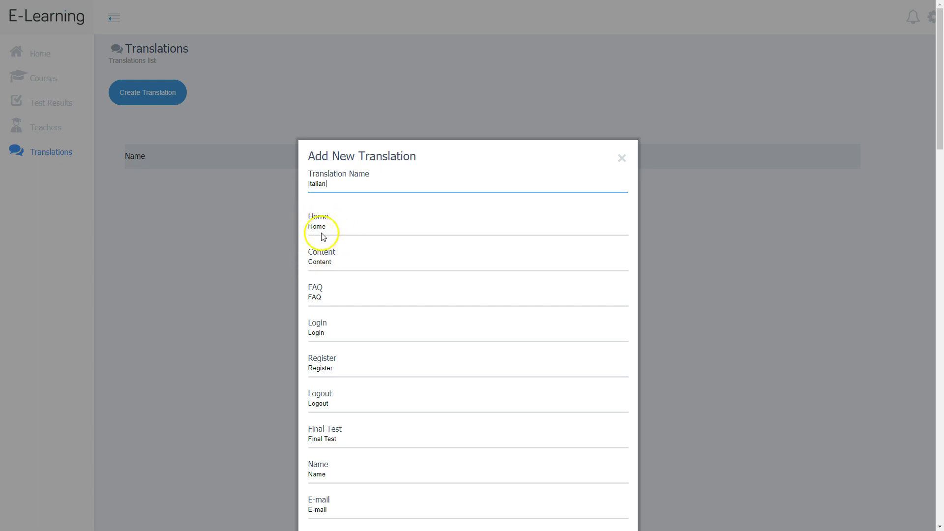
scroll(410, 449, down, 8)
scroll(411, 449, down, 3)
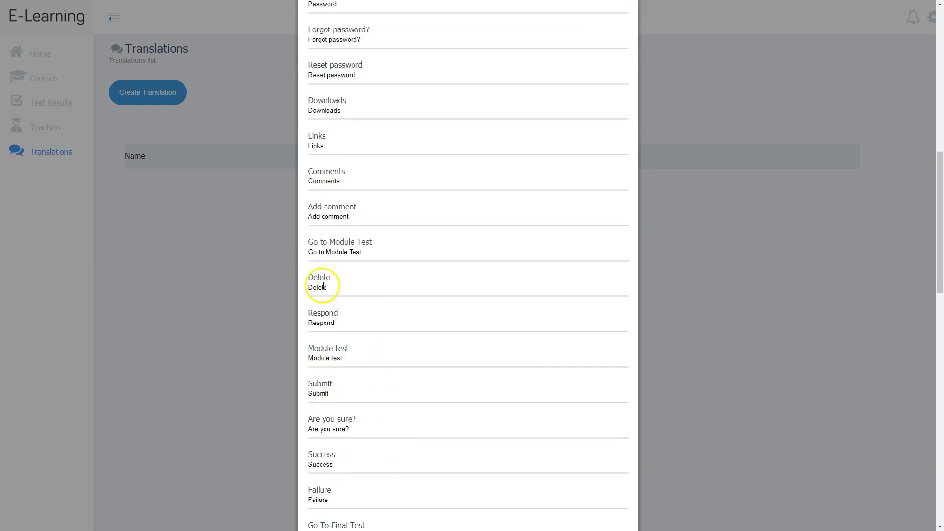
scroll(363, 406, down, 7)
scroll(369, 418, down, 9)
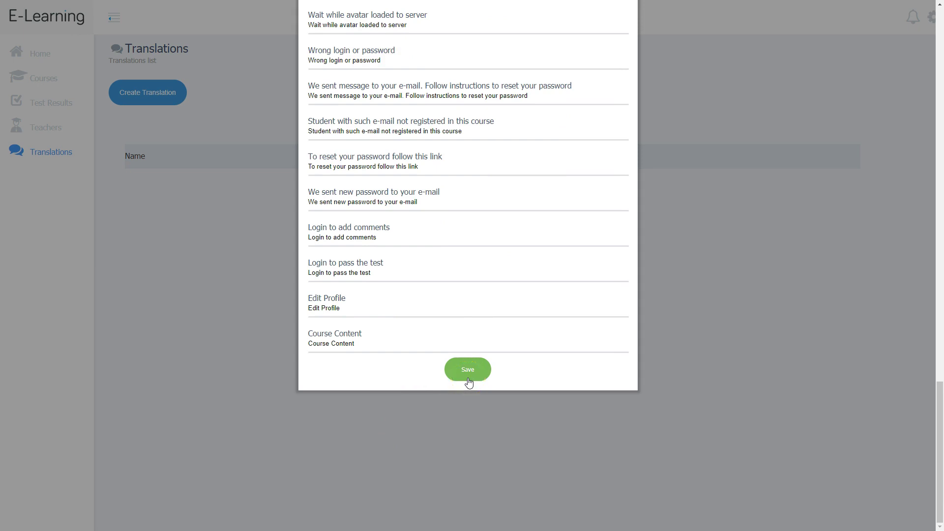
click(468, 382)
click(39, 53)
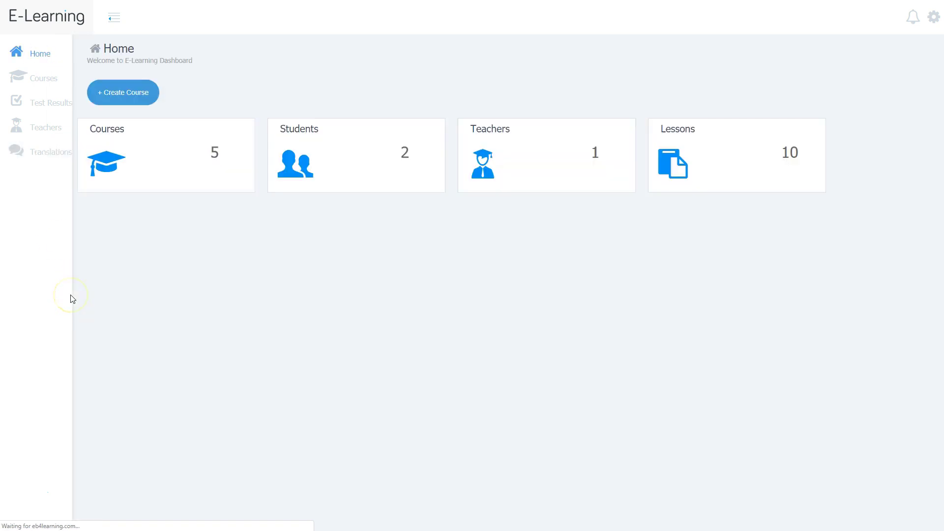